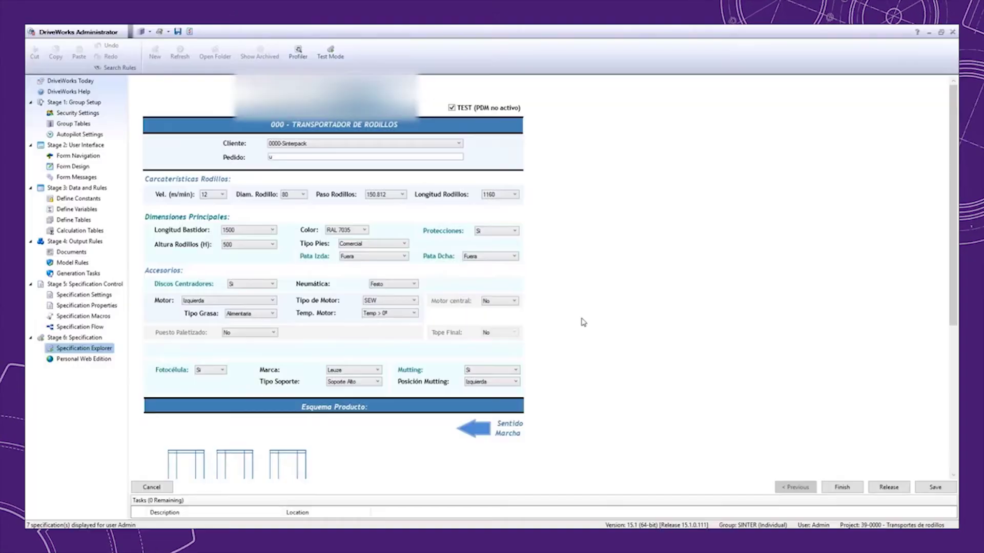
Keep client 0000-Sinterpack and begin typing a test order reference in Pedido
scroll(582, 260, down, 2)
scroll(387, 239, down, 2)
scroll(387, 240, down, 3)
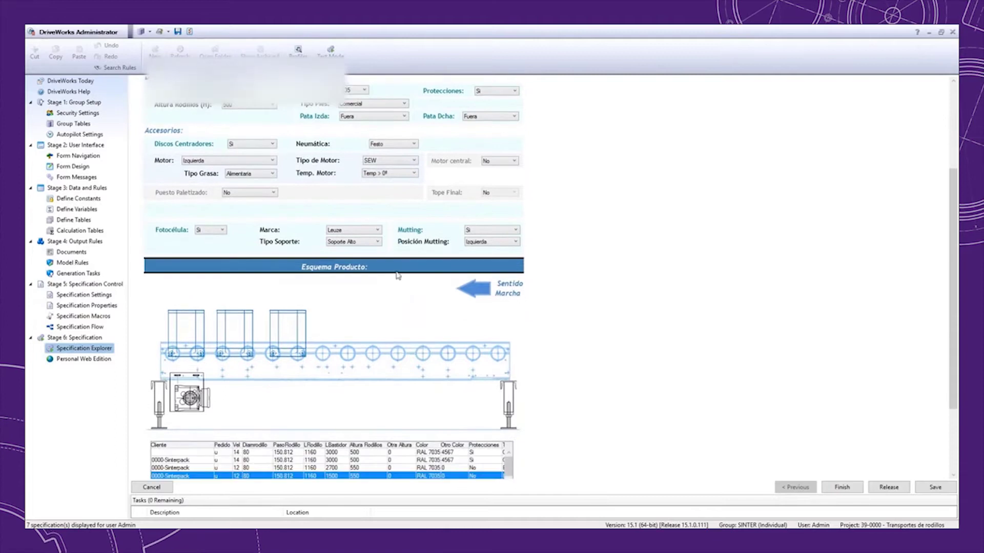
scroll(389, 307, up, 1)
scroll(390, 347, up, 1)
scroll(394, 350, up, 2)
scroll(394, 350, up, 1)
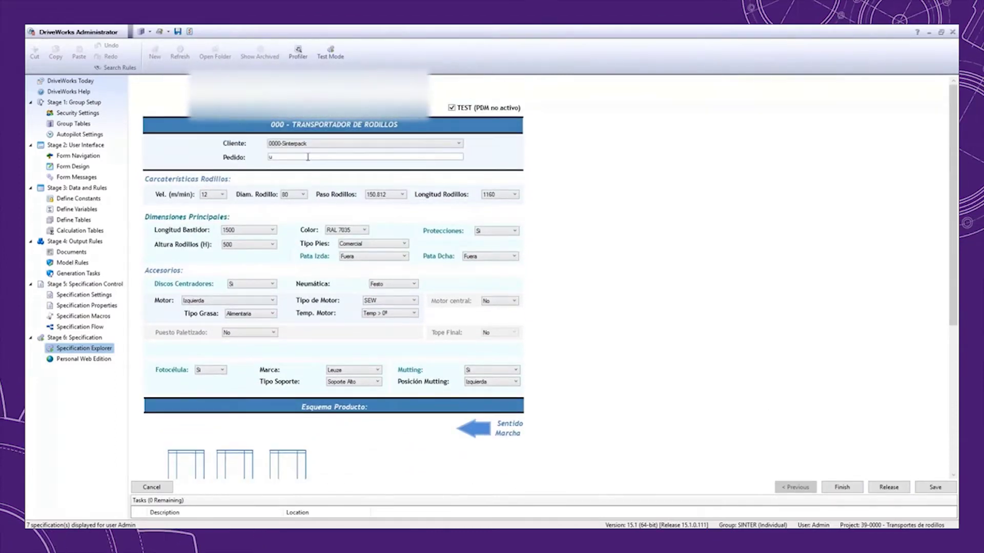
click(459, 144)
scroll(322, 248, up, 5)
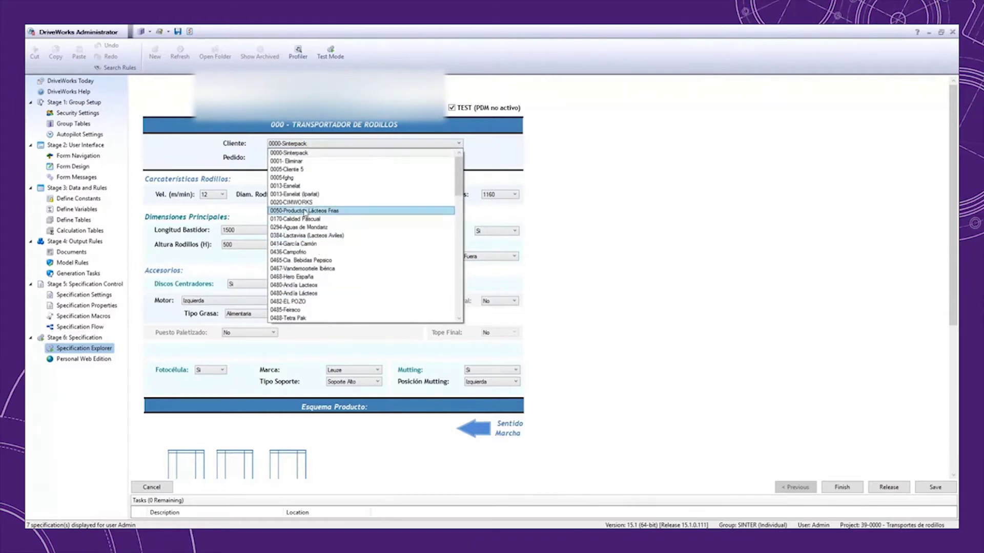
click(295, 152)
click(294, 158)
text(uebasamat)
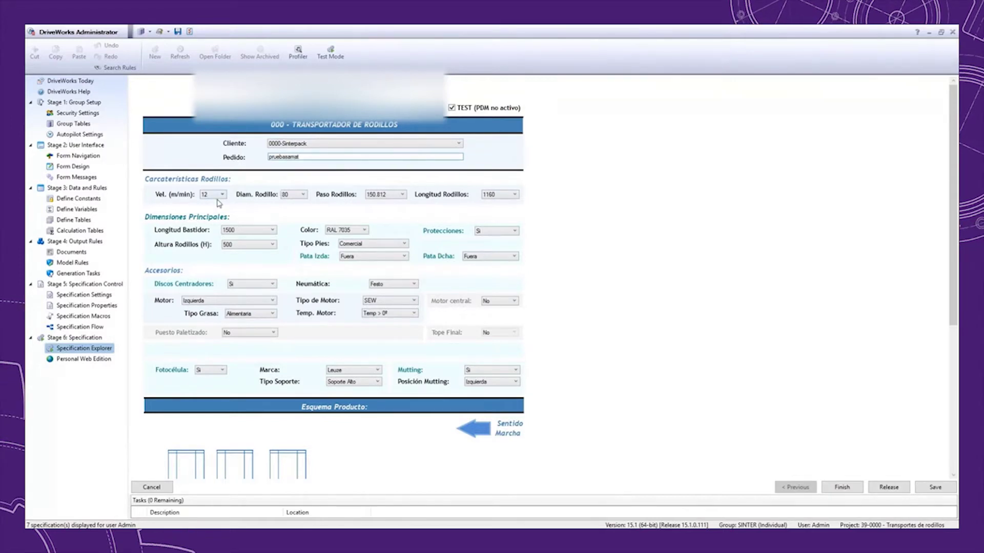
Review roller diameter, pitch, length and speed options, keeping the roller diameter at 80
click(291, 195)
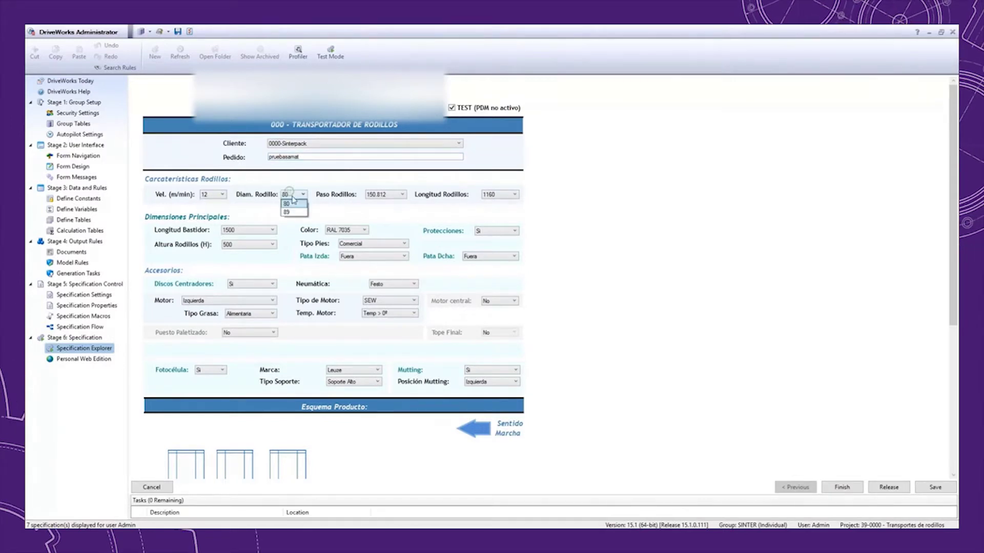
click(369, 193)
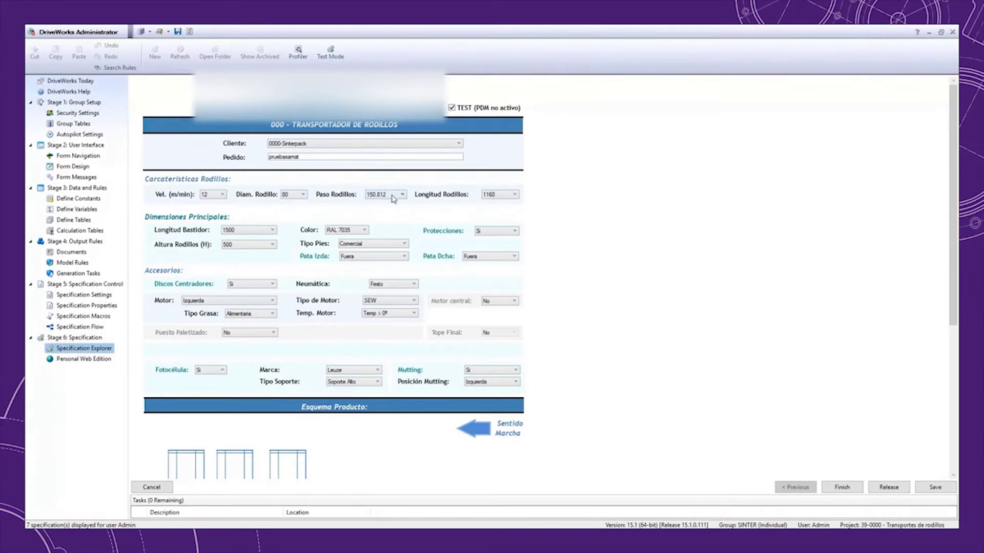
click(386, 194)
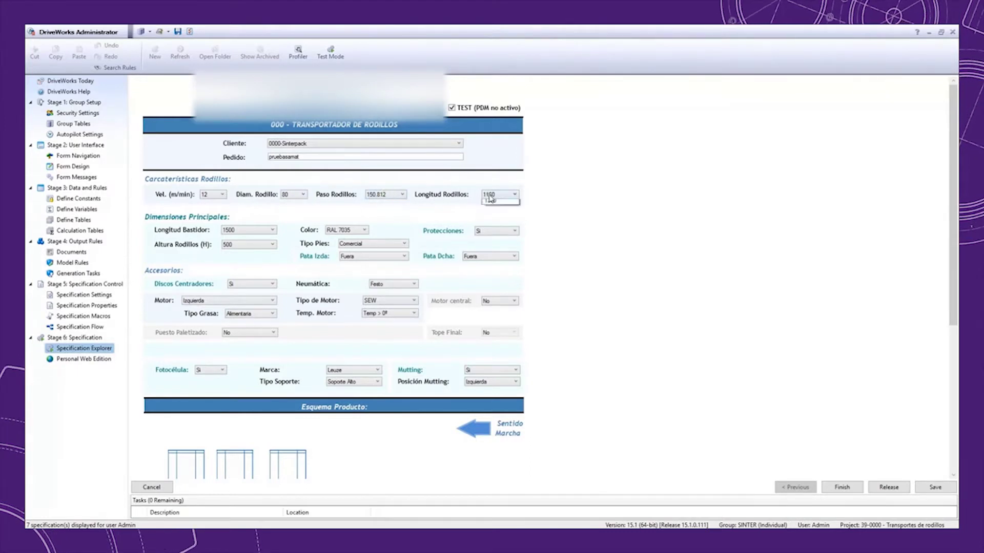
click(492, 203)
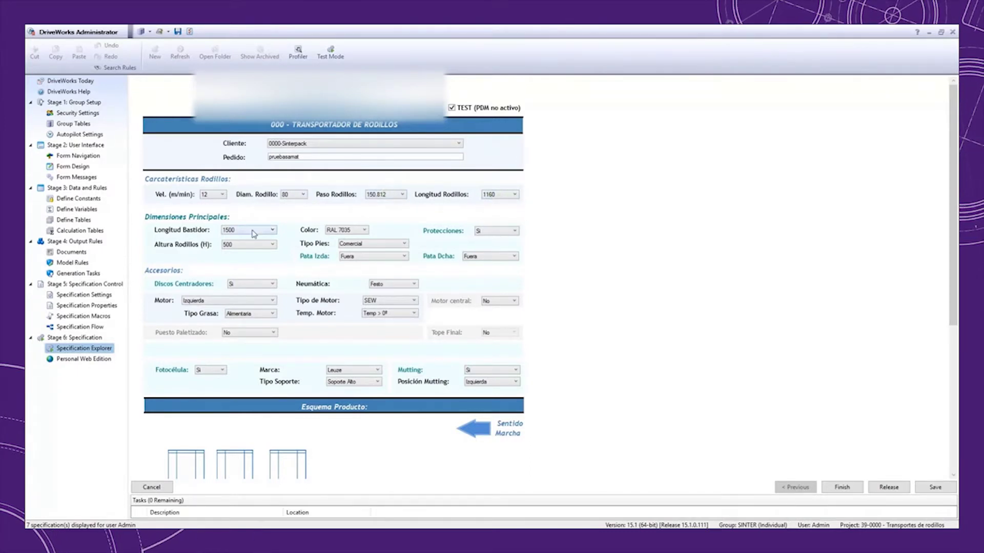
click(218, 195)
click(214, 214)
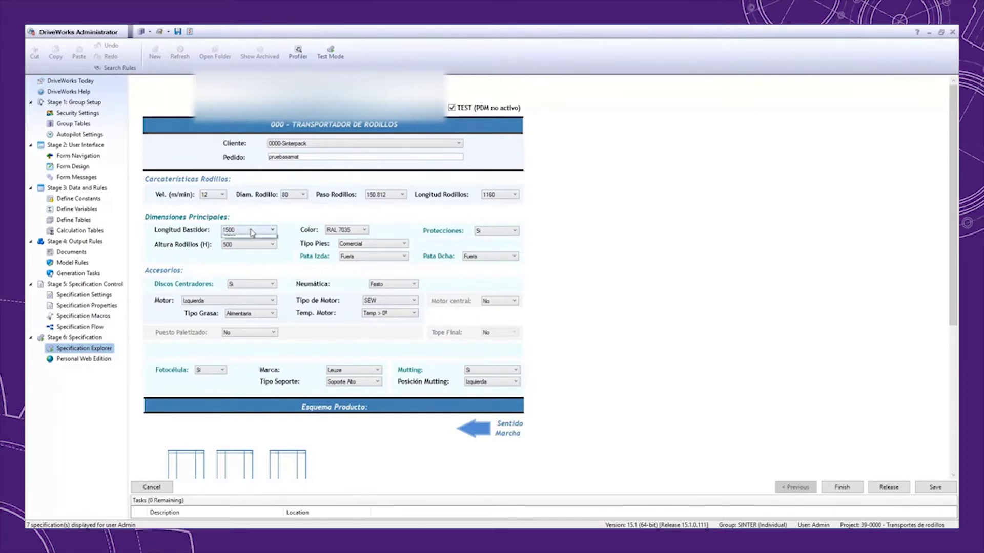
Set the frame length (Longitud Bastidor) to 3000 after briefly trying 2970
click(246, 291)
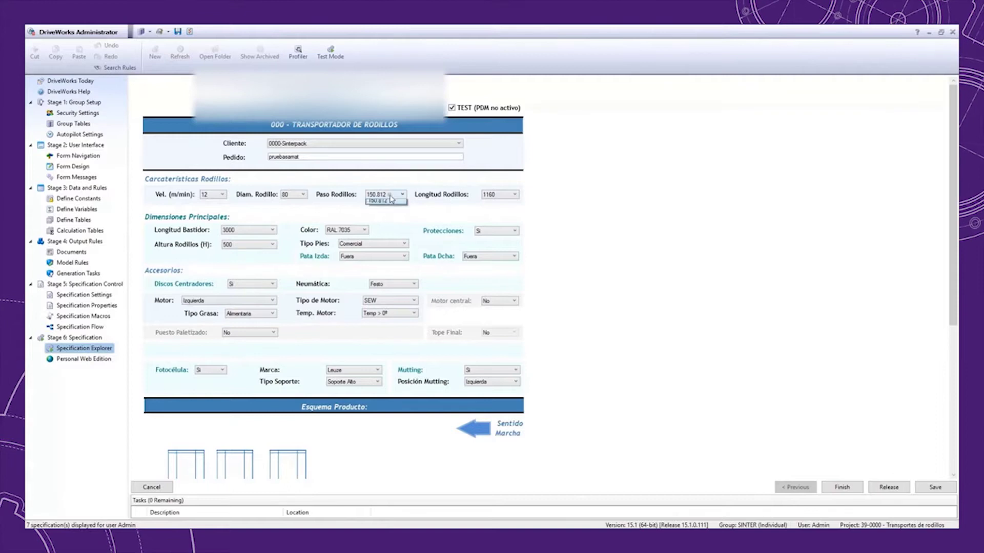
click(245, 231)
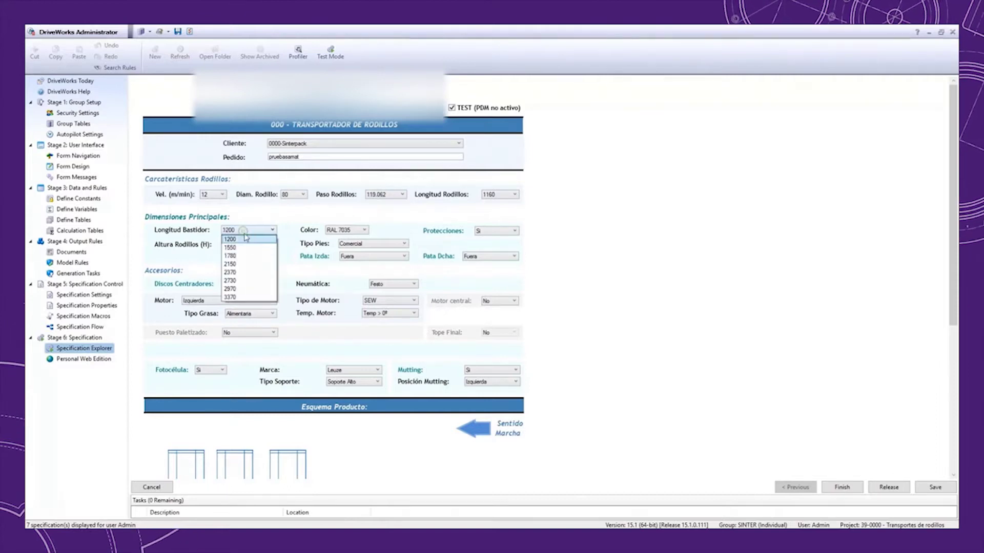
click(241, 290)
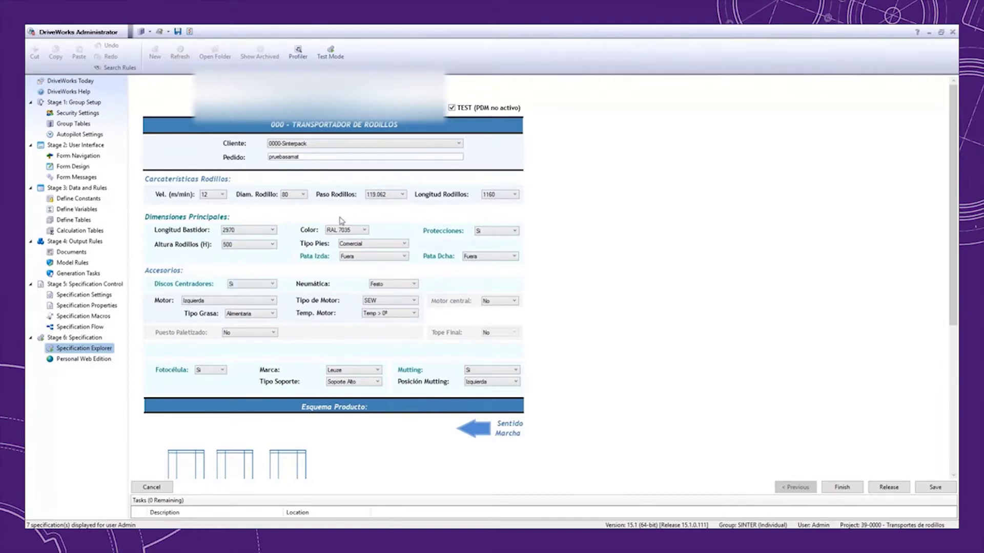
click(376, 195)
click(247, 231)
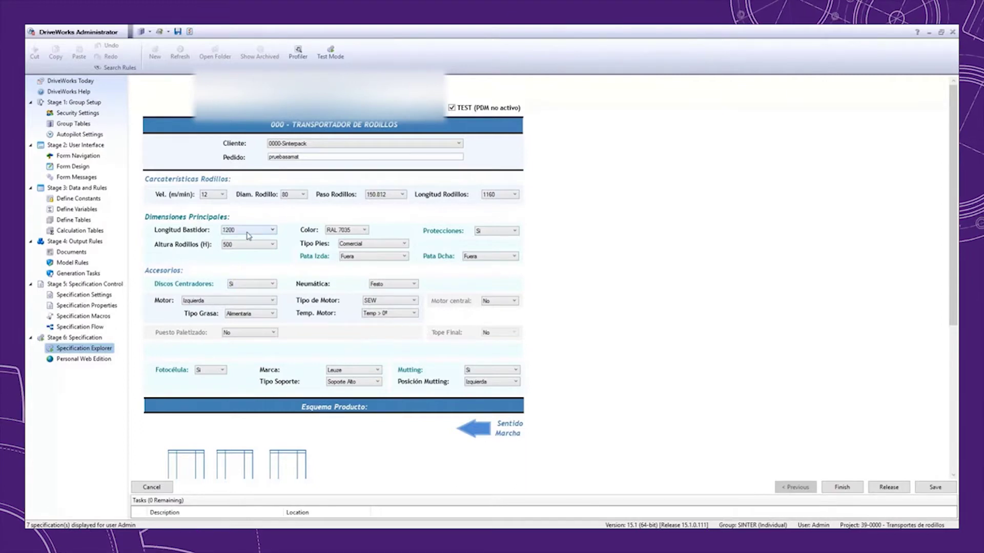
click(237, 289)
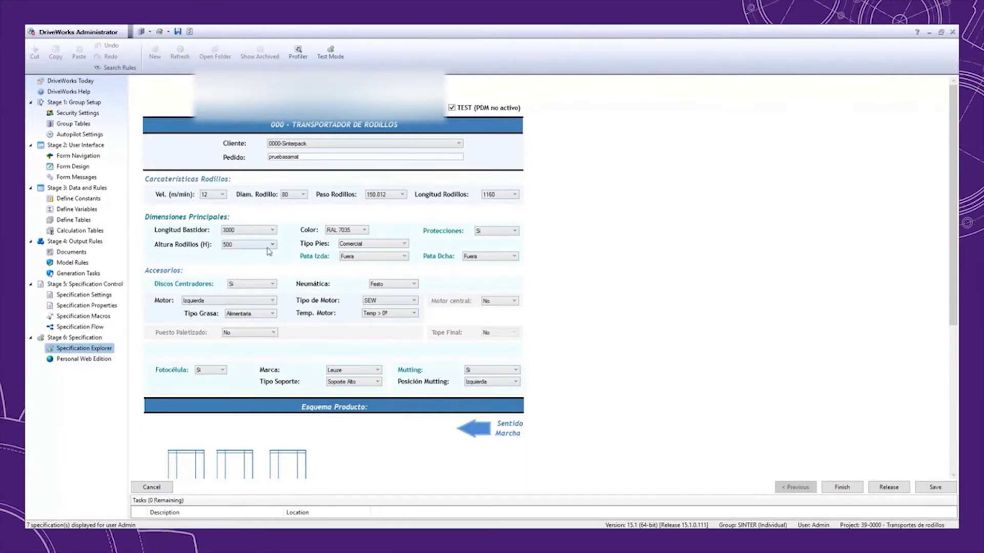
Set the conveyor colour to the custom option Otro
click(348, 230)
click(346, 252)
text(7050)
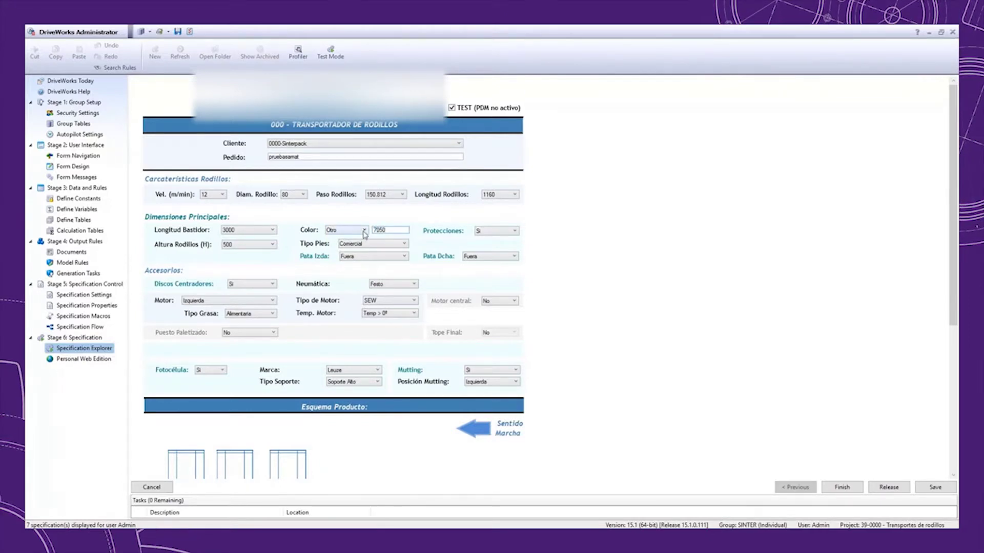
click(364, 231)
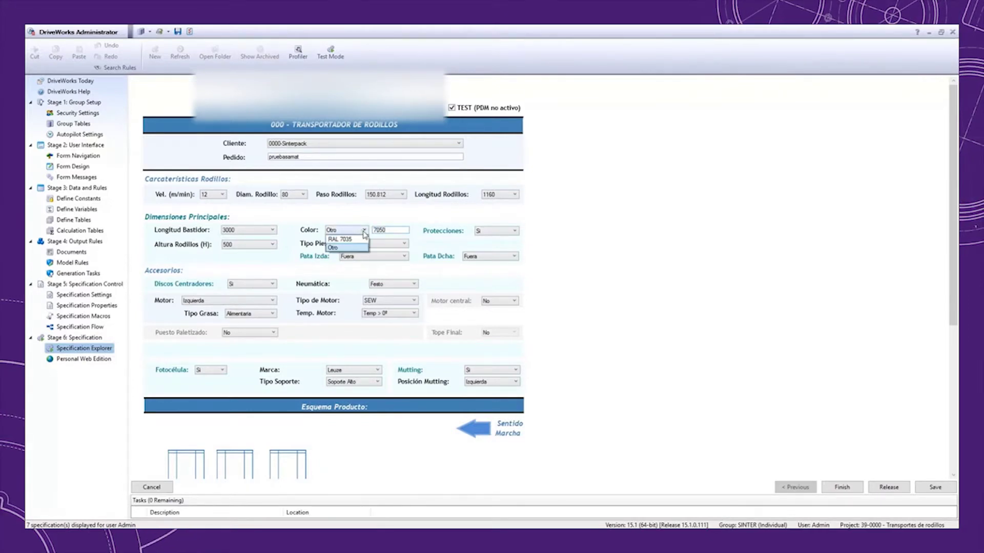
click(363, 231)
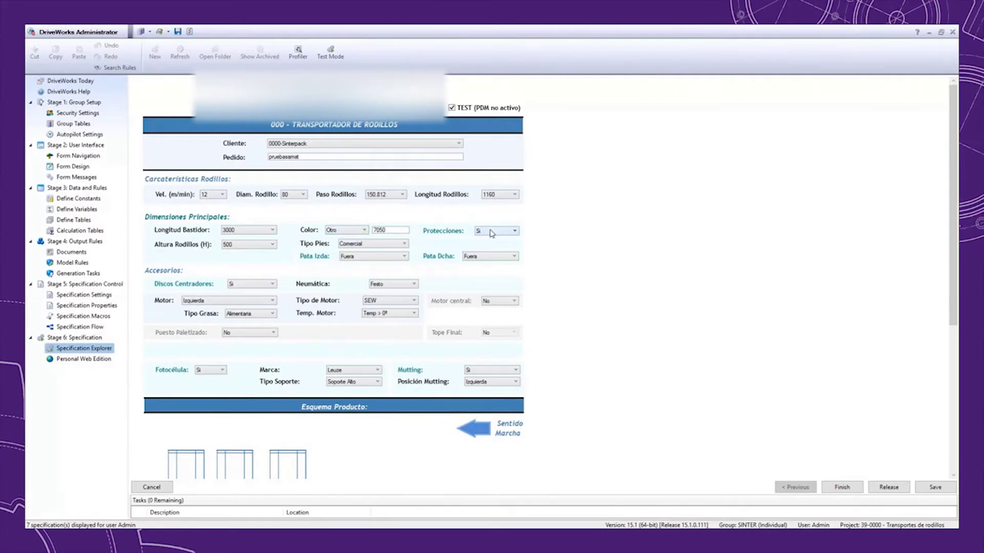
Keep the roller height at 500 and set Tipo Pies to Excéntrico
click(255, 246)
click(261, 265)
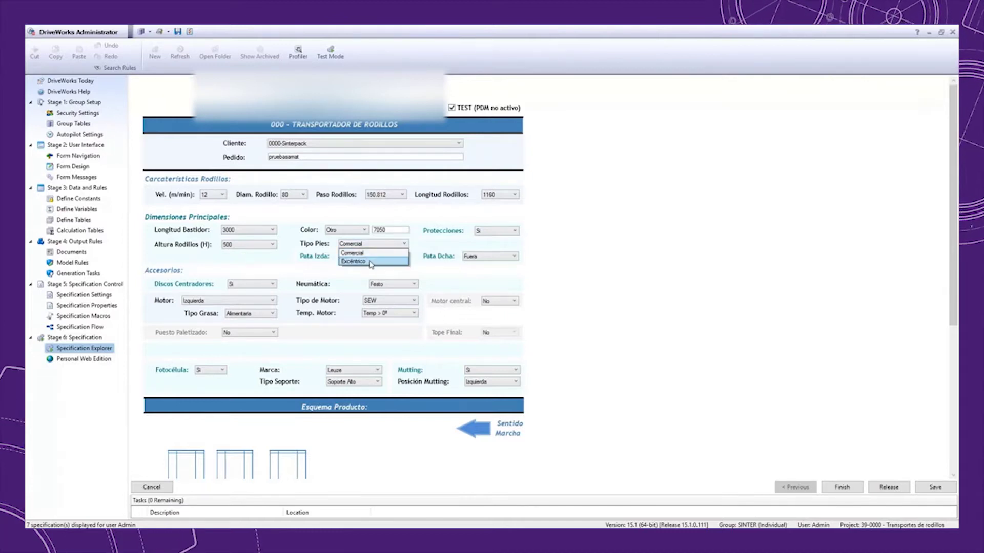
click(381, 263)
Set Pata Izda to Dentro and Pata Dcha to Pata Rotoscán
scroll(388, 259, down, 1)
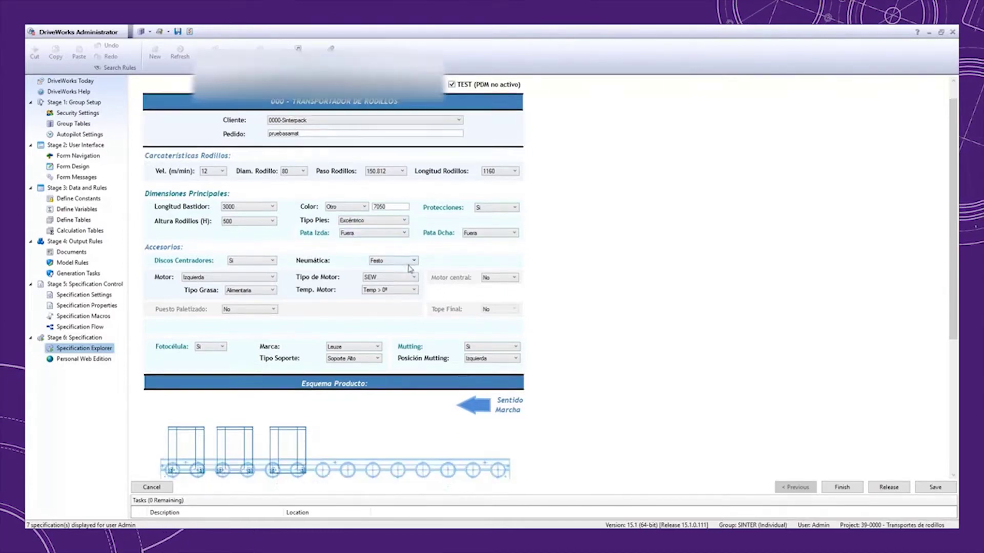
scroll(392, 236, down, 2)
scroll(395, 214, down, 1)
click(371, 163)
click(371, 182)
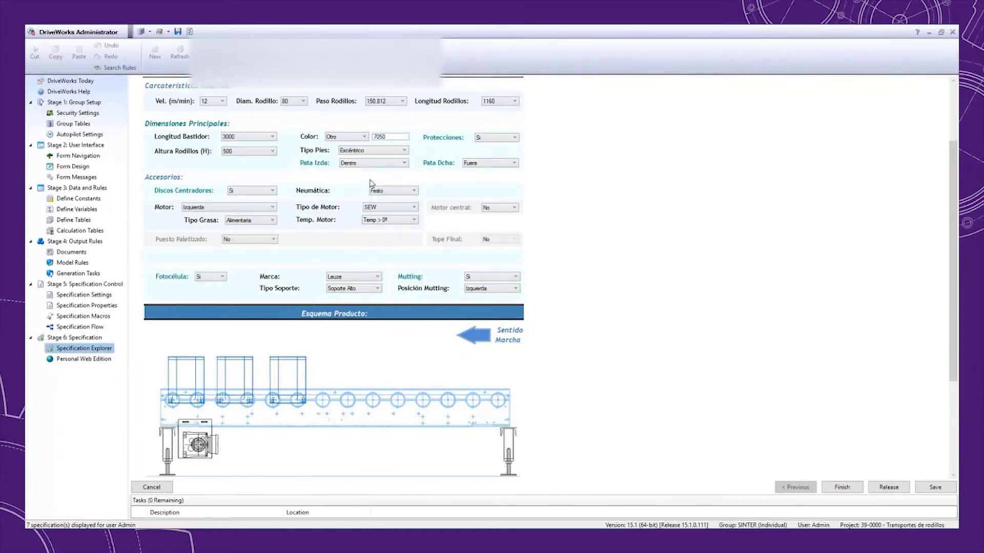
click(476, 163)
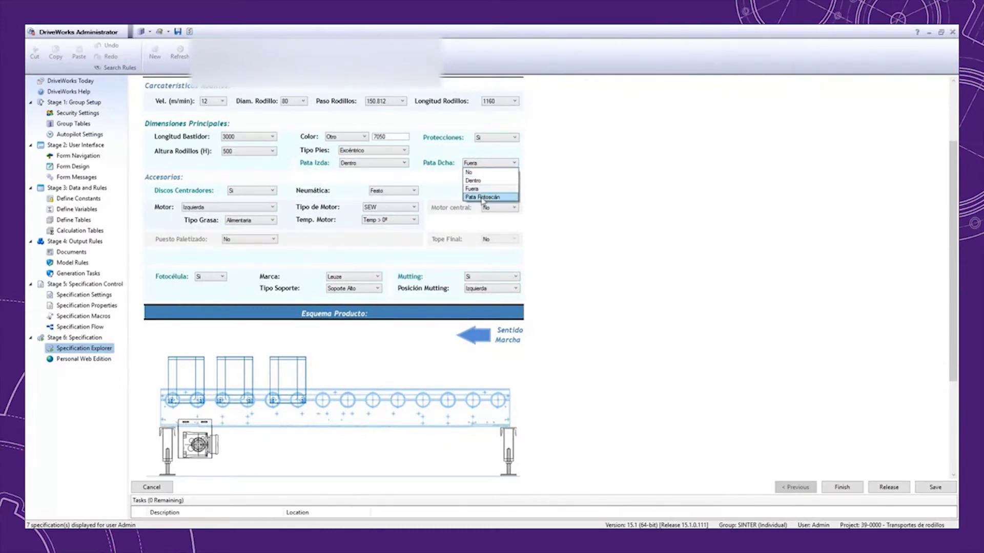
click(481, 198)
Keep the centring discs enabled and set Motor to Derecha
click(272, 190)
click(241, 199)
click(254, 208)
click(242, 225)
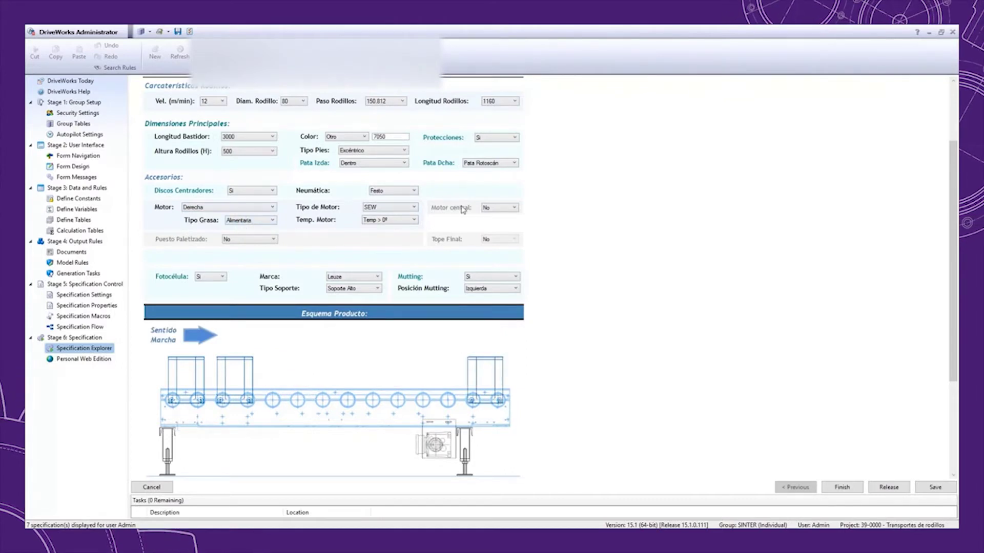
Toggle Motor central to Si and back to No, and set Puesto Paletizado to Sí
click(497, 209)
click(496, 219)
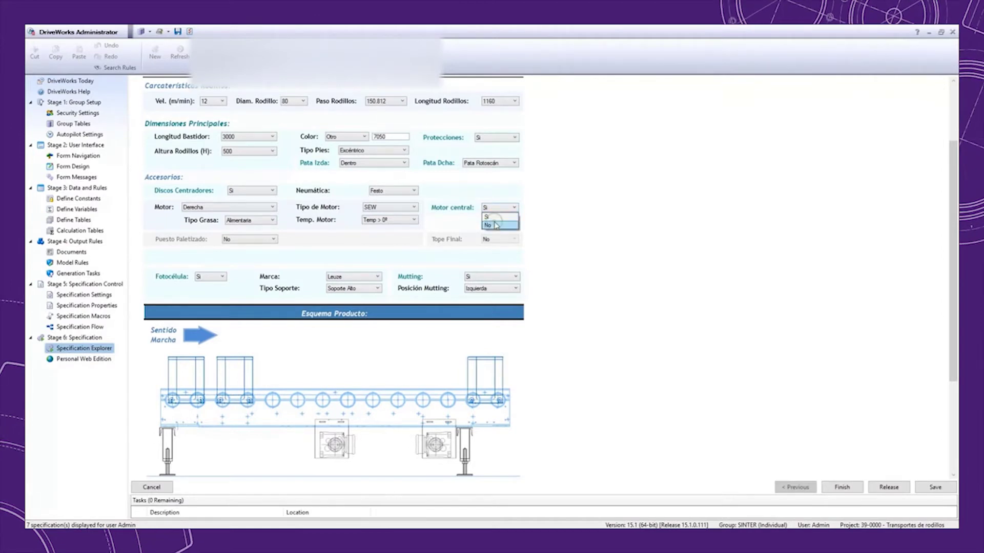
click(496, 226)
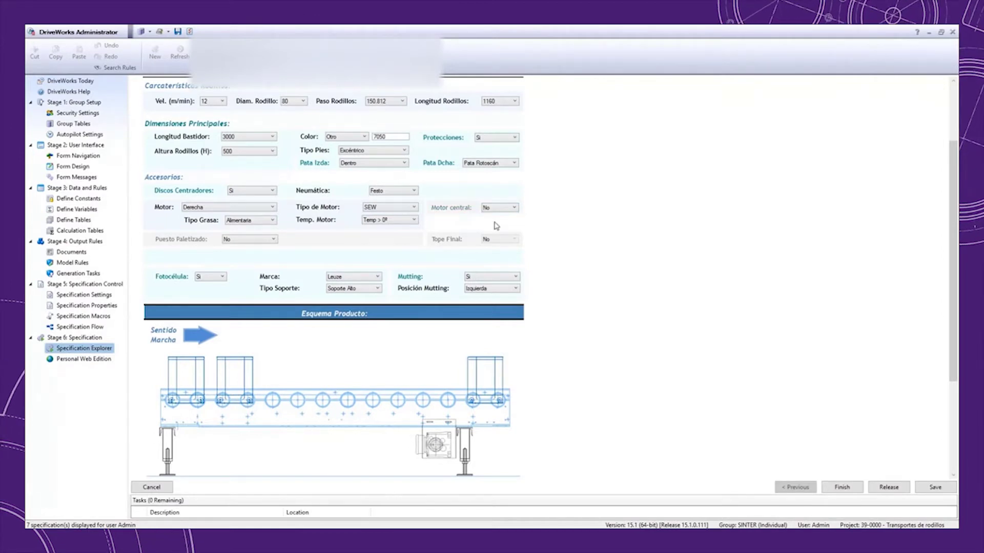
click(252, 239)
click(244, 249)
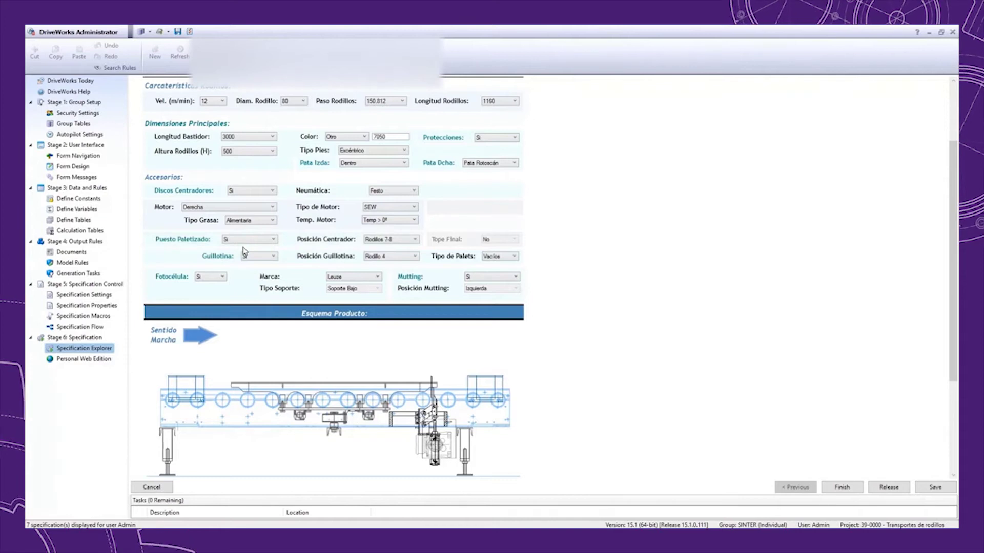
Set Guillotina to No and Posición Centrador to Rodillos 6-7
click(257, 274)
click(386, 240)
click(391, 249)
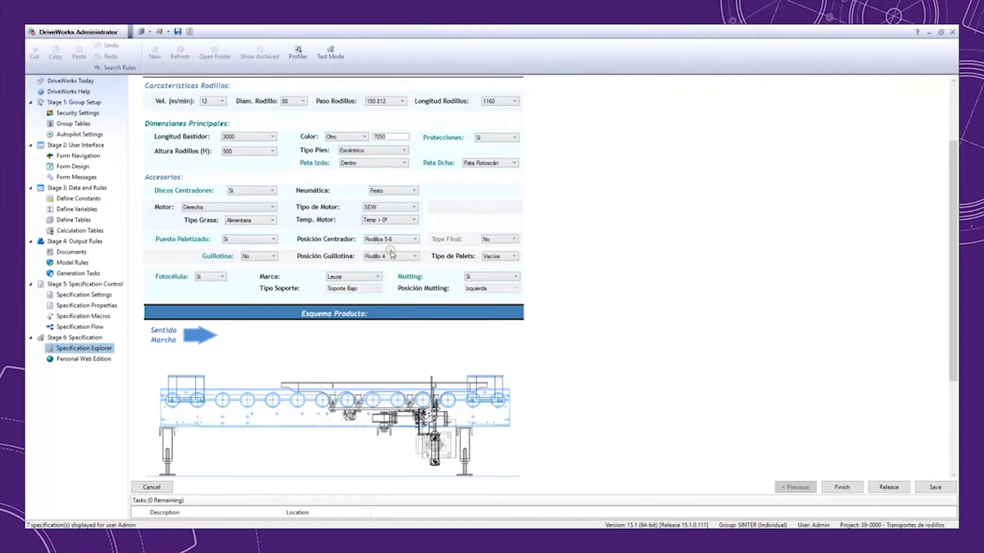
click(398, 239)
Set Tope Final to Si, keep the photocell at Si, and set Mutting to No
click(395, 256)
click(498, 239)
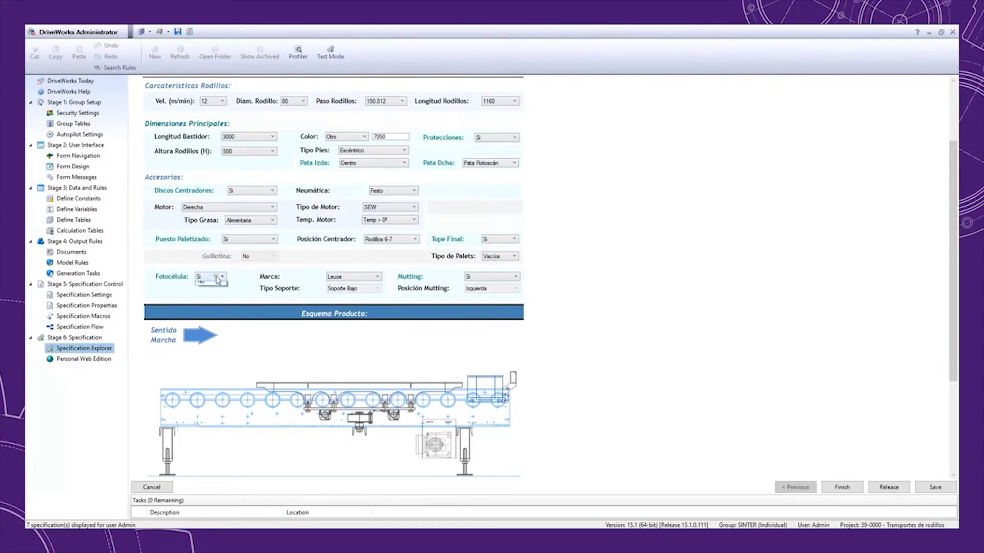
click(215, 285)
click(472, 279)
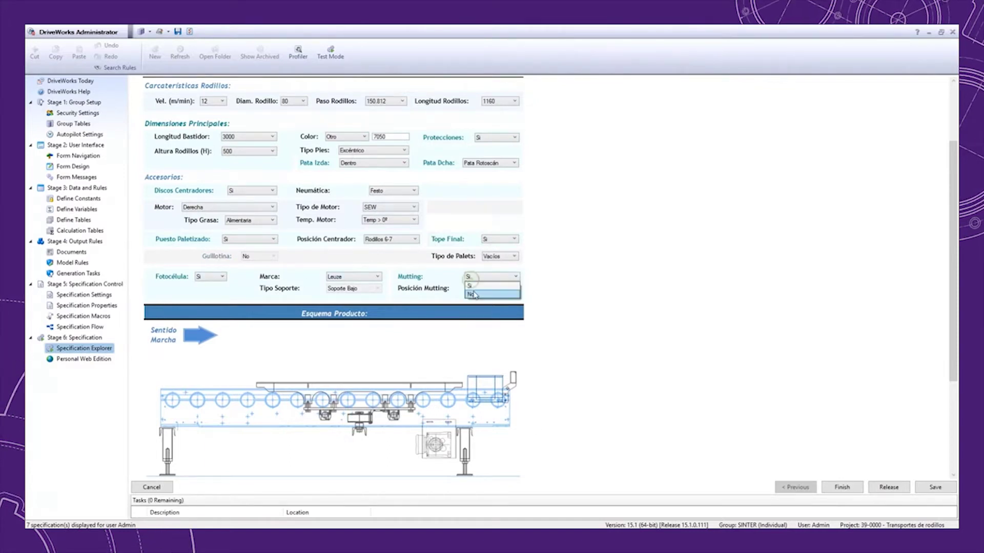
click(472, 295)
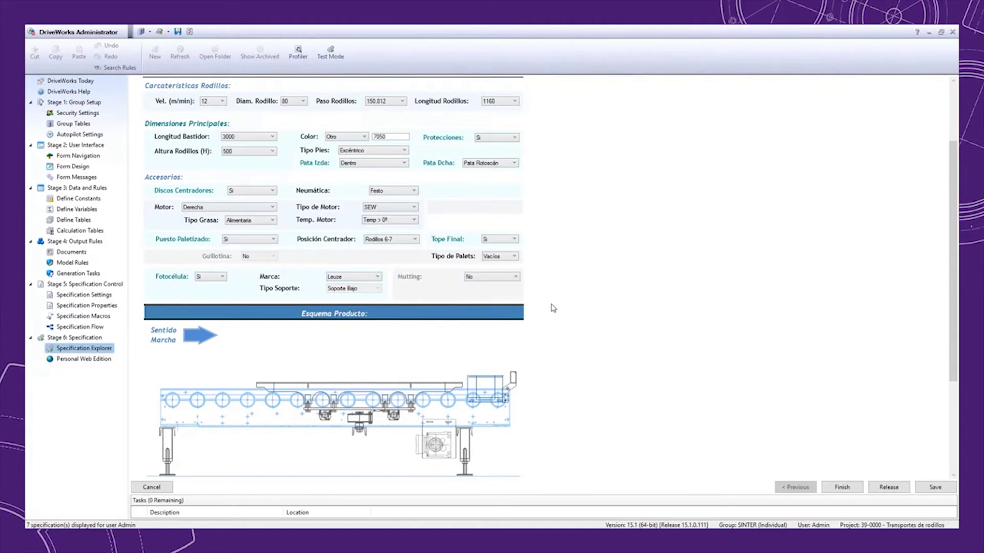
Release the specification for PEDIDO 0025, then show the Group Tables list
click(896, 485)
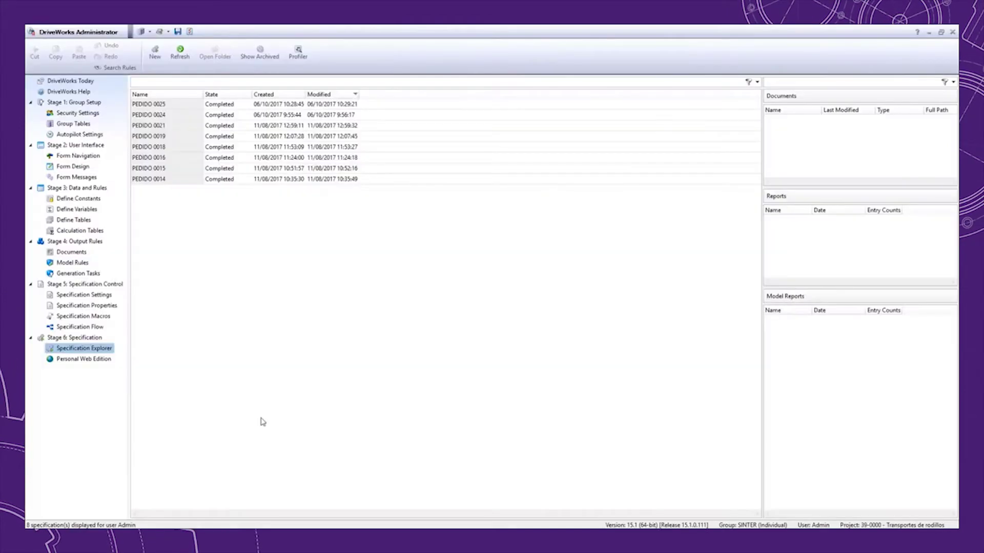
click(74, 124)
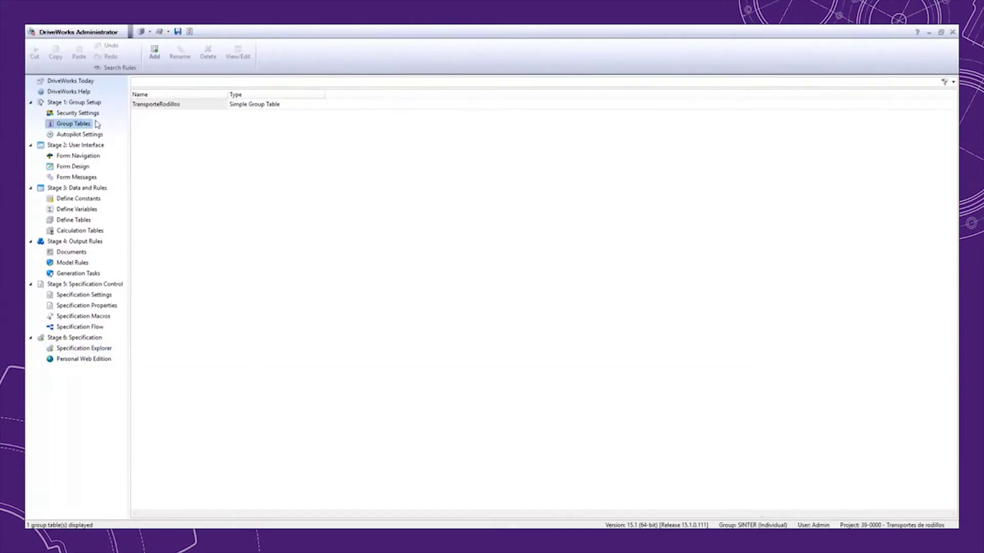
Browse the TransporteRodillos orders, close the table without saving, and minimise the Administrator
click(228, 105)
double_click(177, 105)
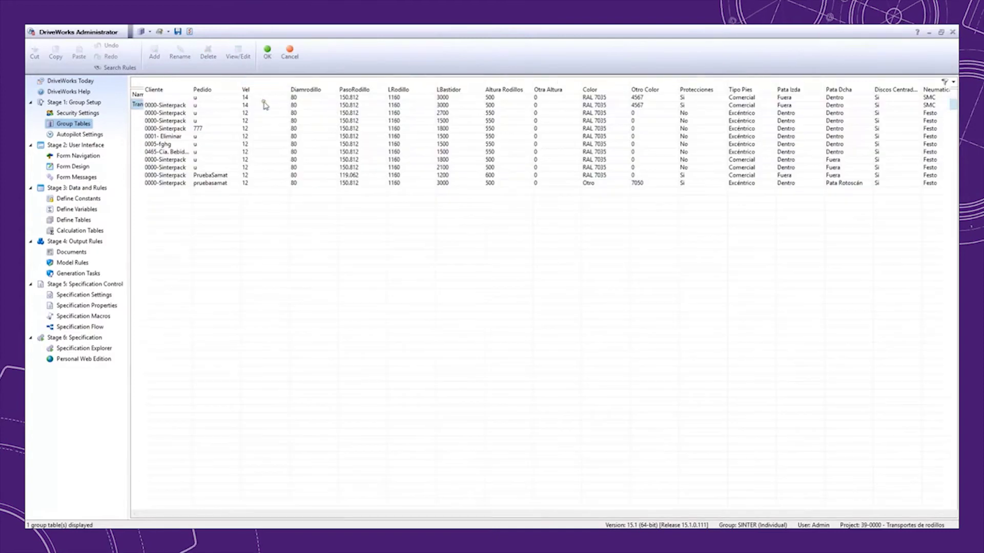
click(207, 175)
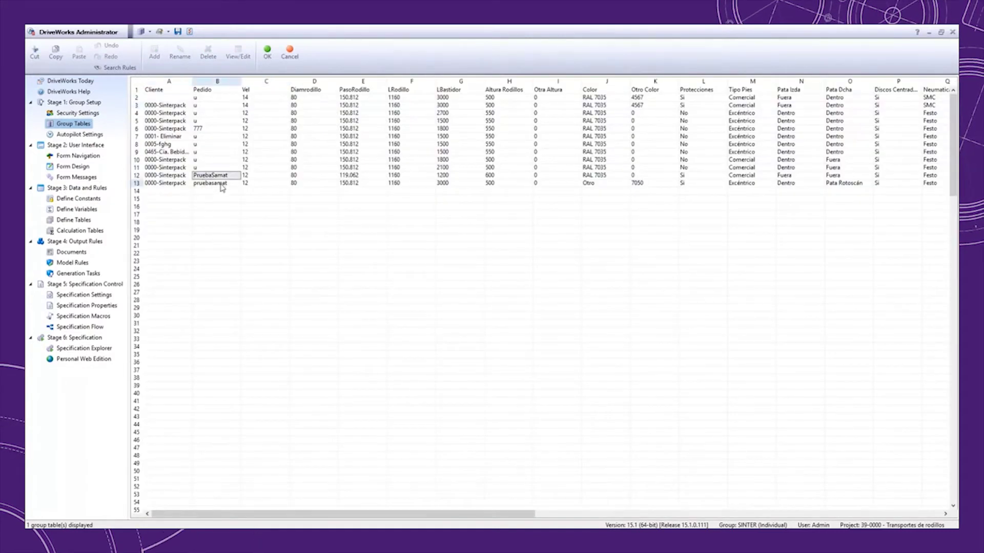
click(221, 184)
mouse_move(290, 516)
mouse_down()
mouse_move(694, 488)
mouse_move(227, 343)
mouse_up()
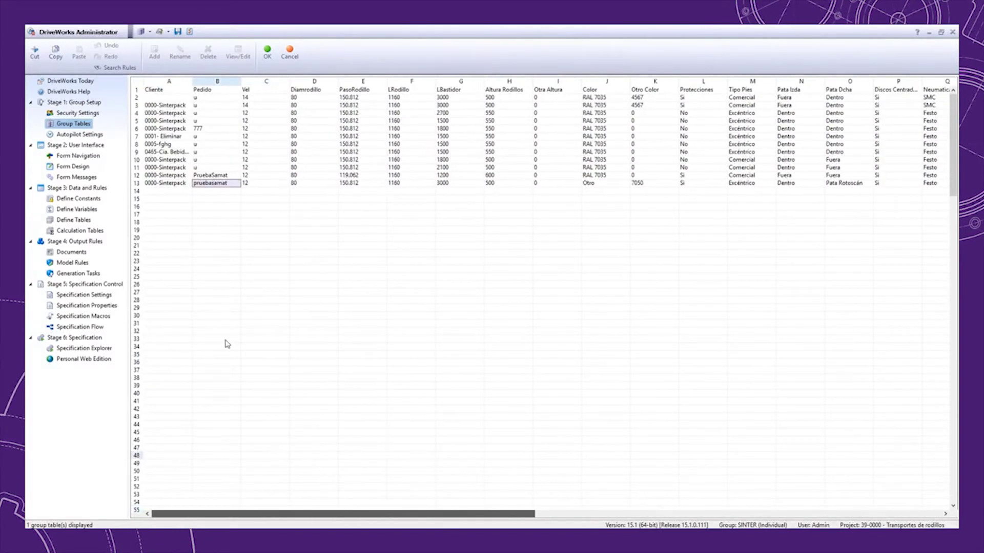
click(290, 53)
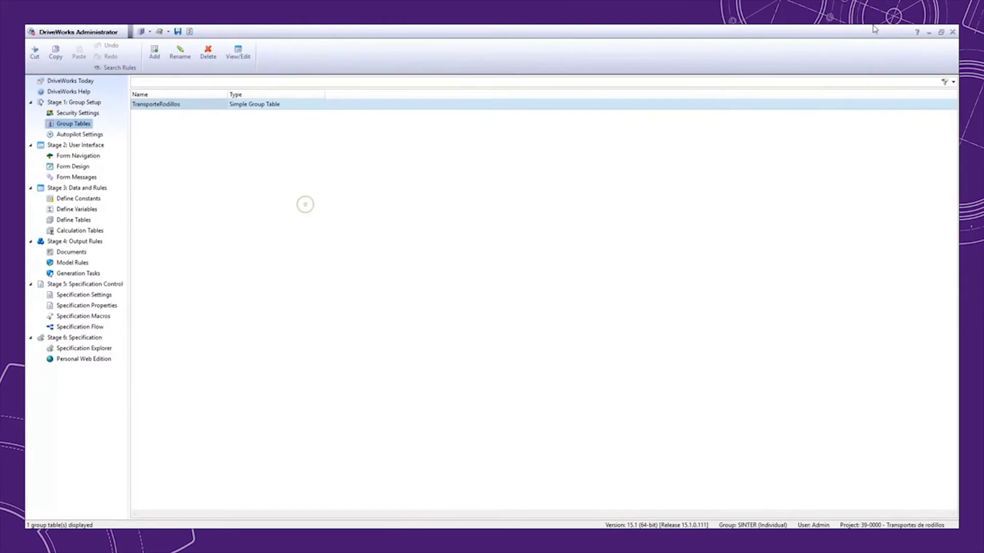
click(928, 32)
Generate the 39.0000.2F43 conveyor model through DriveWorks Model Generation
click(786, 59)
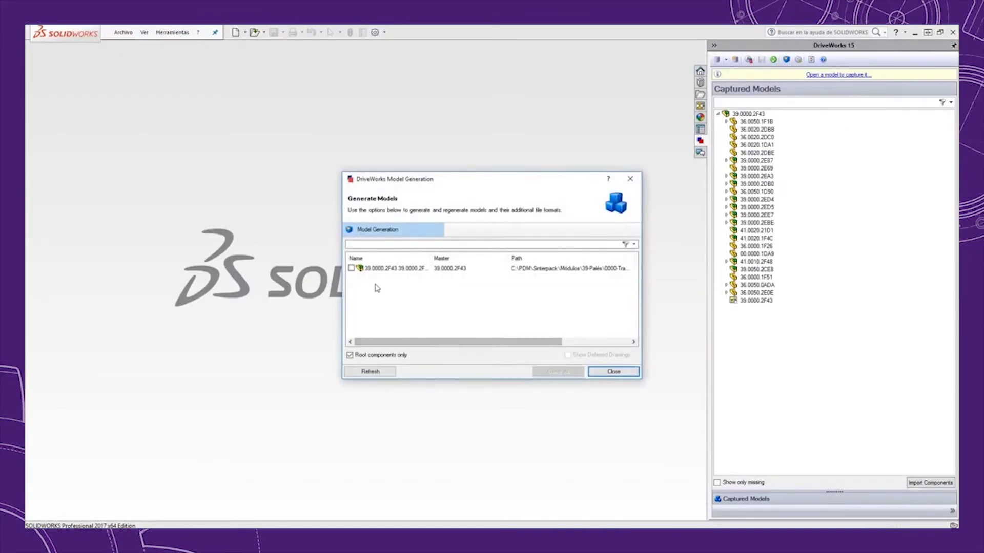
click(351, 268)
click(558, 372)
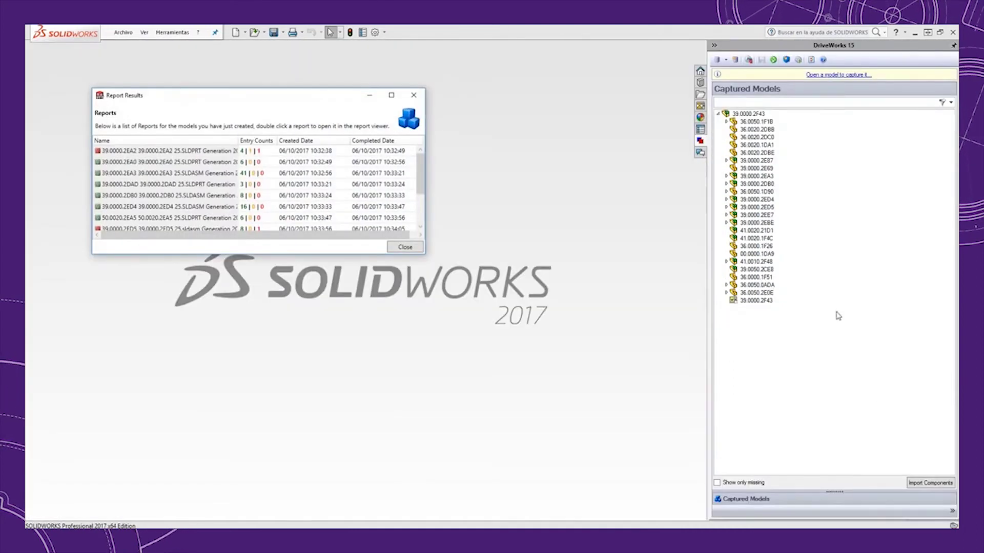
Dismiss the generation reports and load the 39.0000.2F43 assembly from the Pedido 25 folder
scroll(292, 186, down, 2)
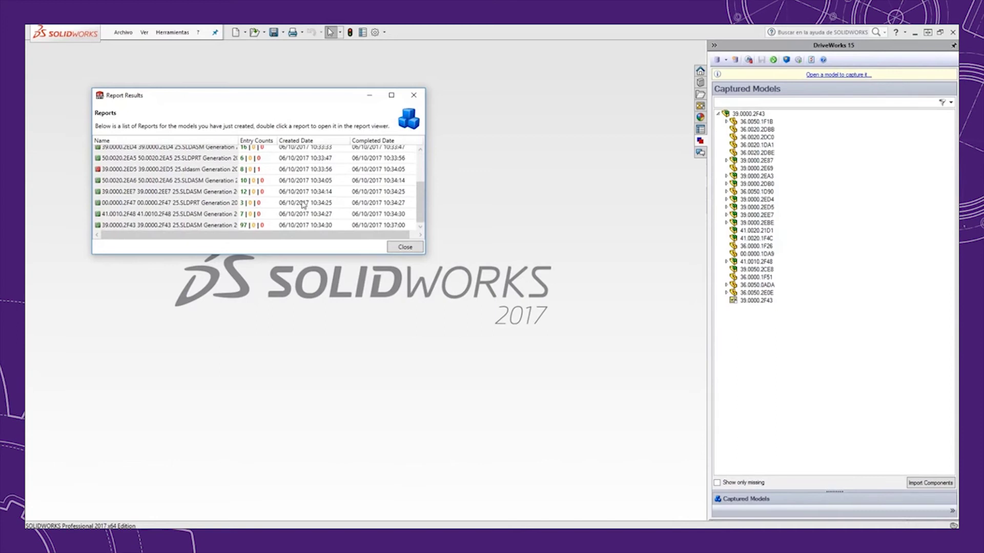
click(399, 248)
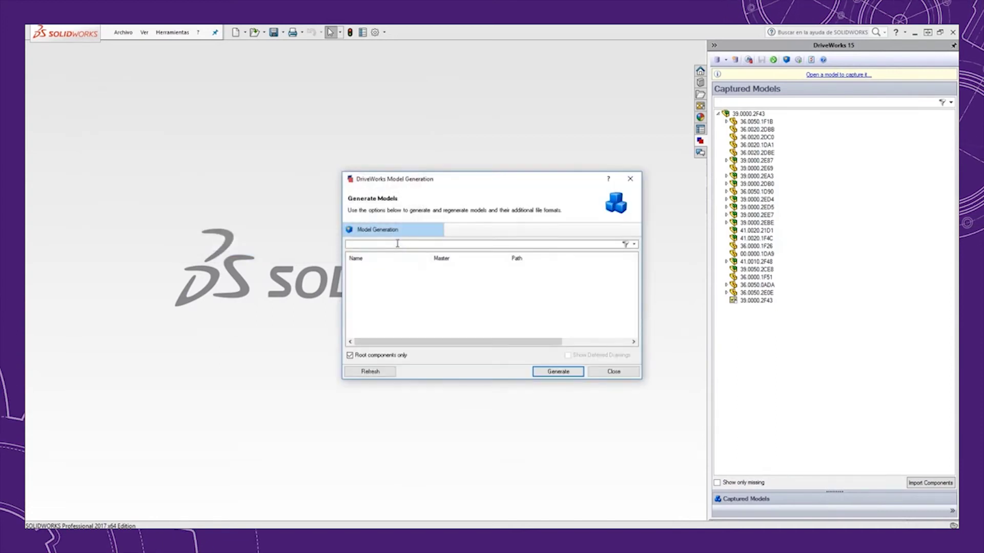
key(Escape)
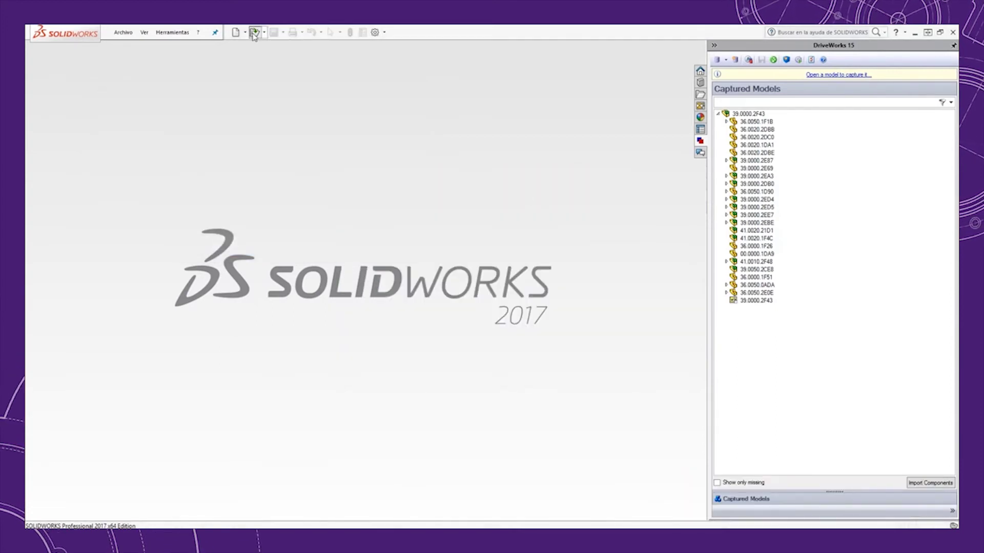
click(254, 34)
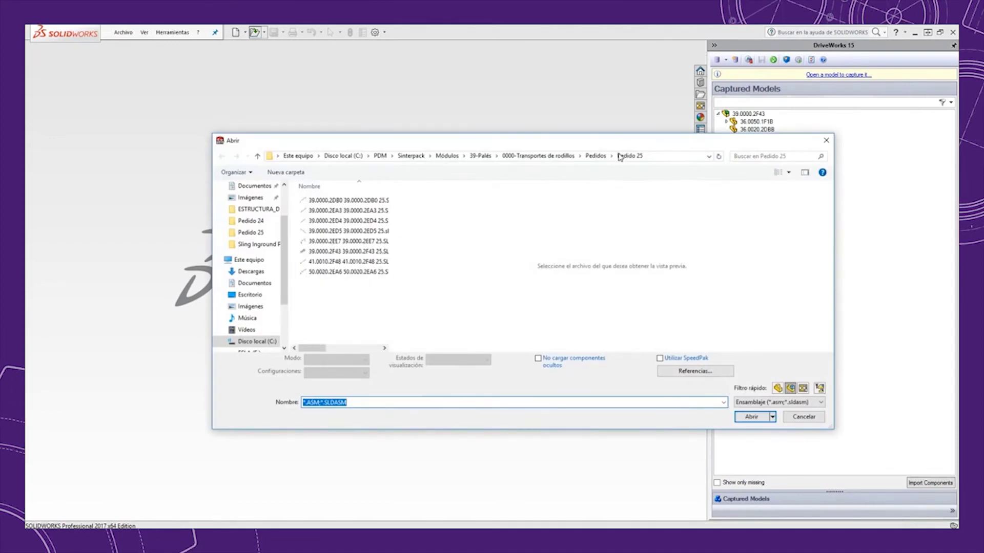
click(344, 254)
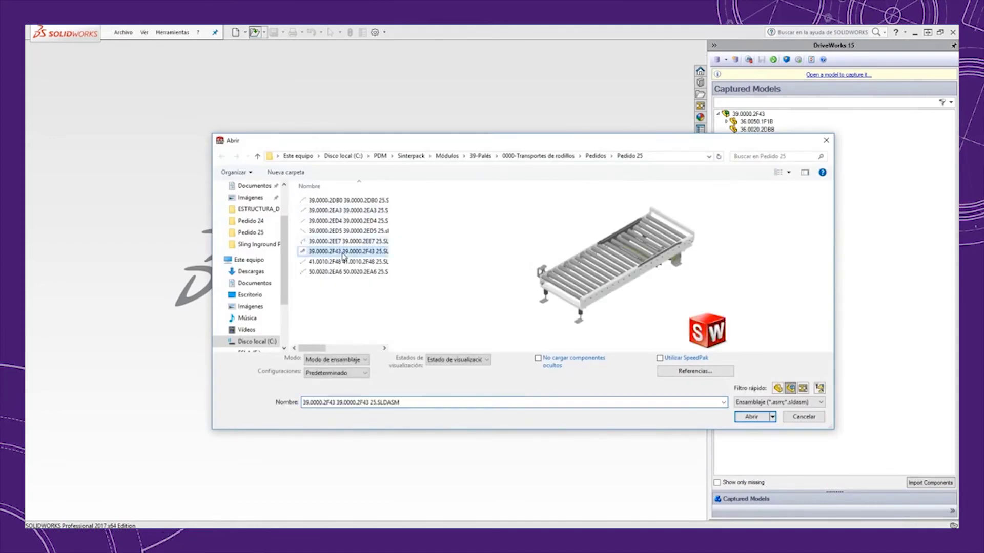
click(751, 417)
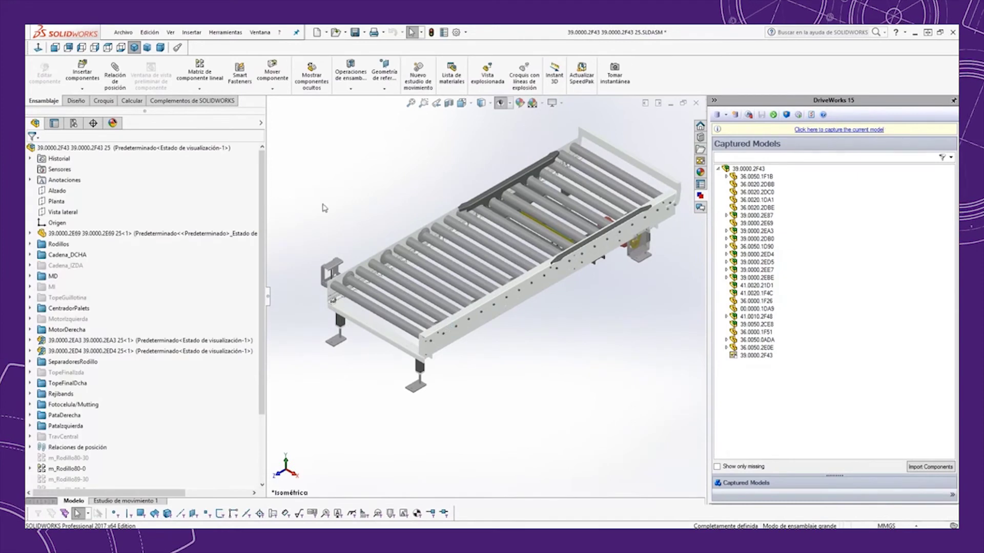
Resolve all lightweight components of the top assembly and change the display style
right_click(110, 153)
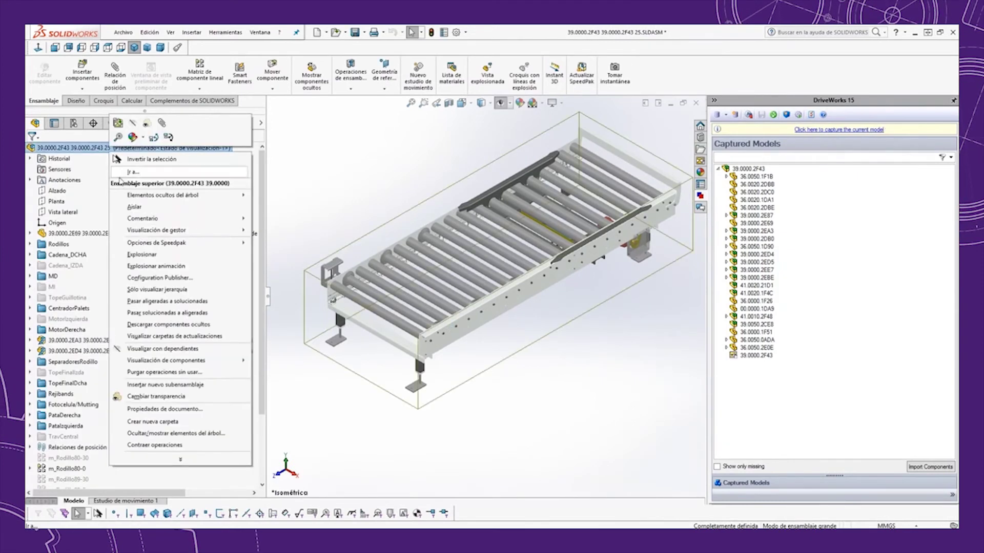
click(165, 302)
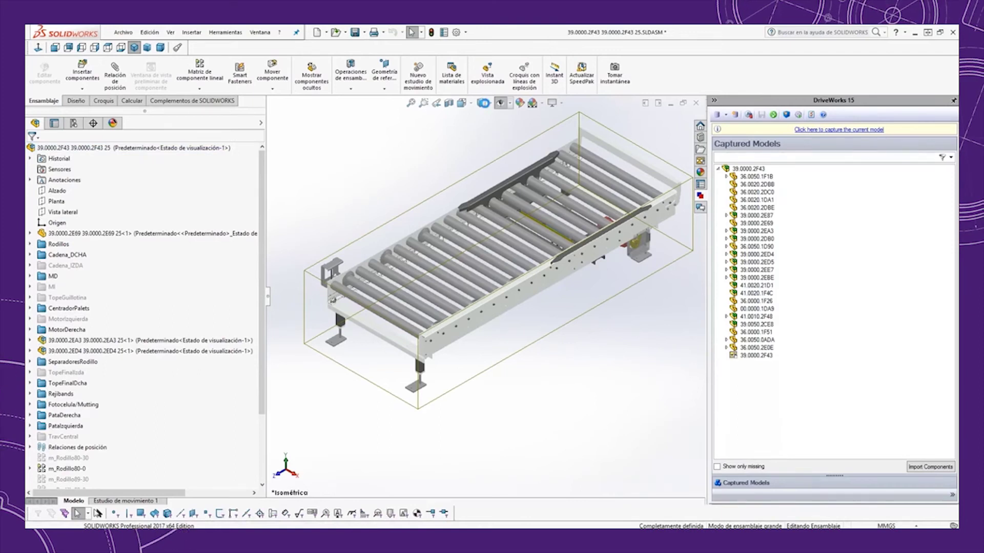
click(483, 104)
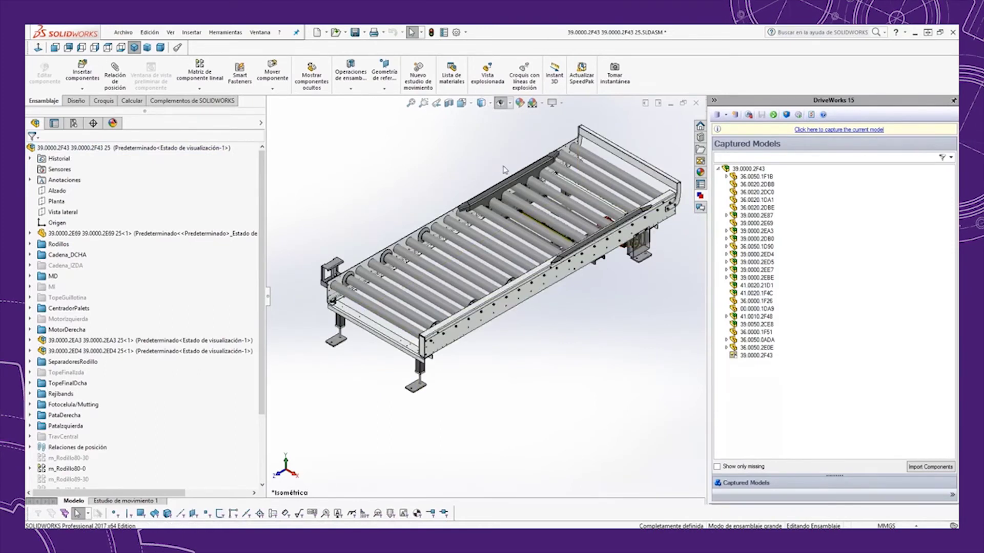
scroll(631, 263, down, 3)
scroll(632, 262, down, 3)
scroll(632, 262, down, 3)
Orbit and zoom to inspect the conveyor's underside, full perspective, and frame and motor side
mouse_move(631, 262)
middle_down()
mouse_move(576, 218)
mouse_move(521, 245)
middle_up()
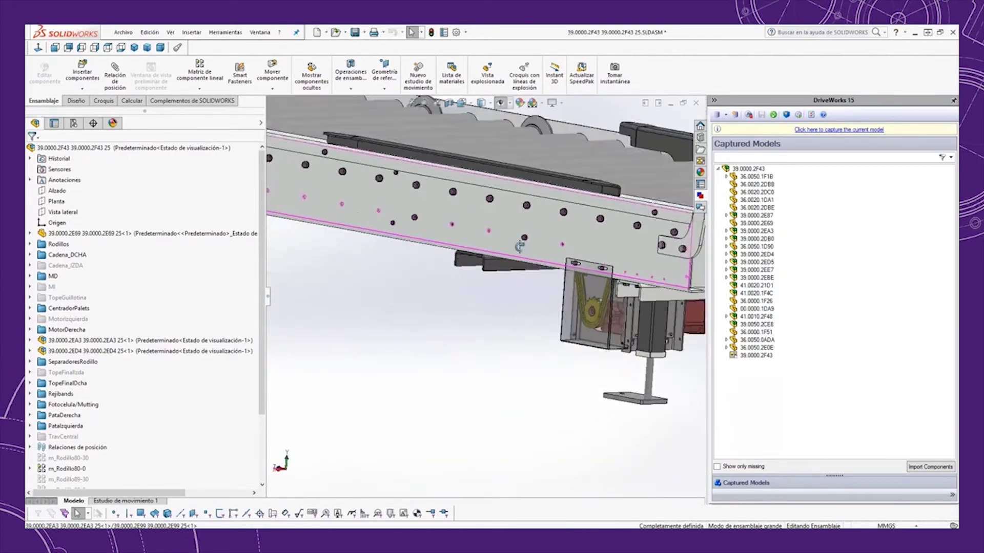
scroll(521, 245, up, 5)
mouse_move(463, 253)
middle_down()
mouse_move(450, 266)
mouse_move(544, 285)
middle_up()
scroll(606, 295, down, 3)
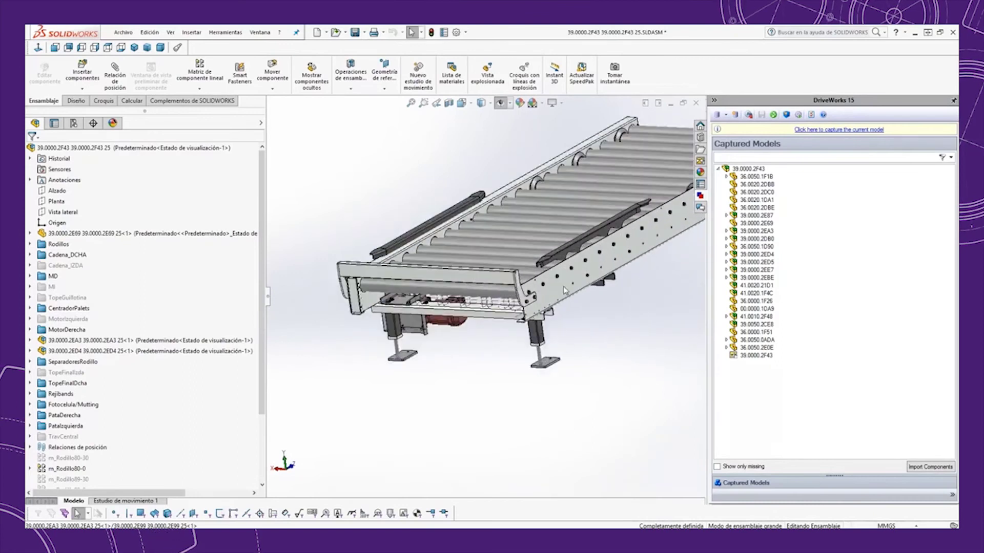
scroll(606, 295, down, 2)
mouse_move(606, 294)
middle_down()
mouse_move(608, 236)
mouse_move(598, 237)
mouse_move(622, 270)
middle_up()
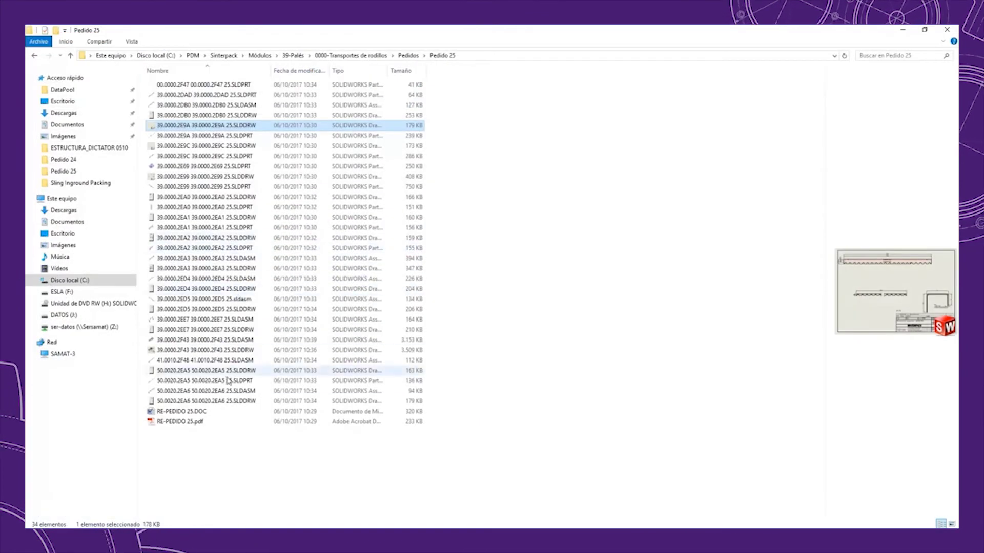
View RE-PEDIDO 25.pdf in Acrobat, scrolling through the REPUESTOS table and back to the top
double_click(193, 425)
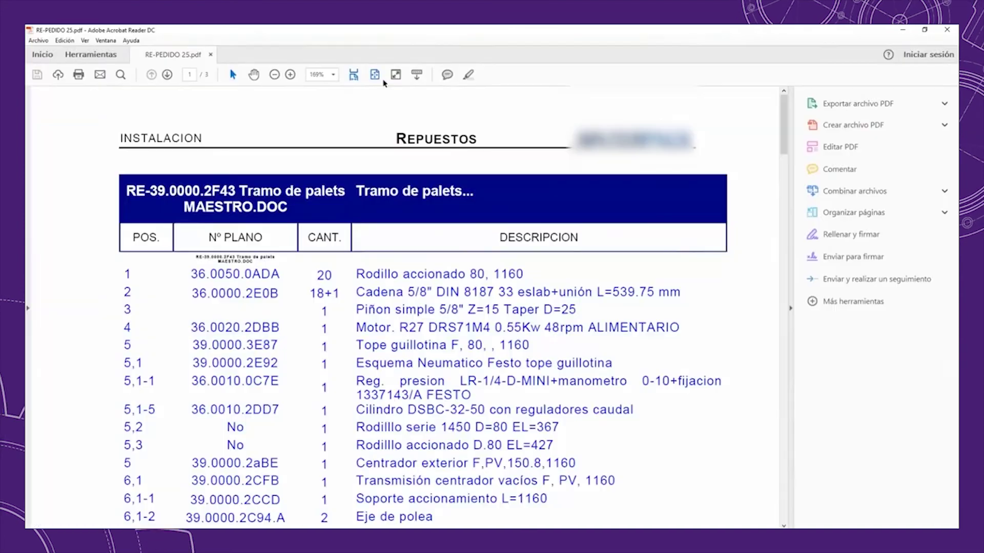
scroll(308, 224, down, 1)
scroll(292, 224, down, 2)
scroll(277, 222, down, 1)
scroll(265, 221, down, 2)
scroll(265, 221, down, 3)
scroll(265, 220, down, 3)
scroll(265, 219, down, 3)
scroll(264, 218, down, 1)
scroll(264, 218, down, 3)
scroll(264, 218, down, 1)
scroll(264, 217, up, 1)
scroll(264, 217, up, 3)
scroll(264, 218, up, 8)
scroll(264, 218, up, 5)
scroll(264, 218, up, 2)
scroll(265, 218, up, 1)
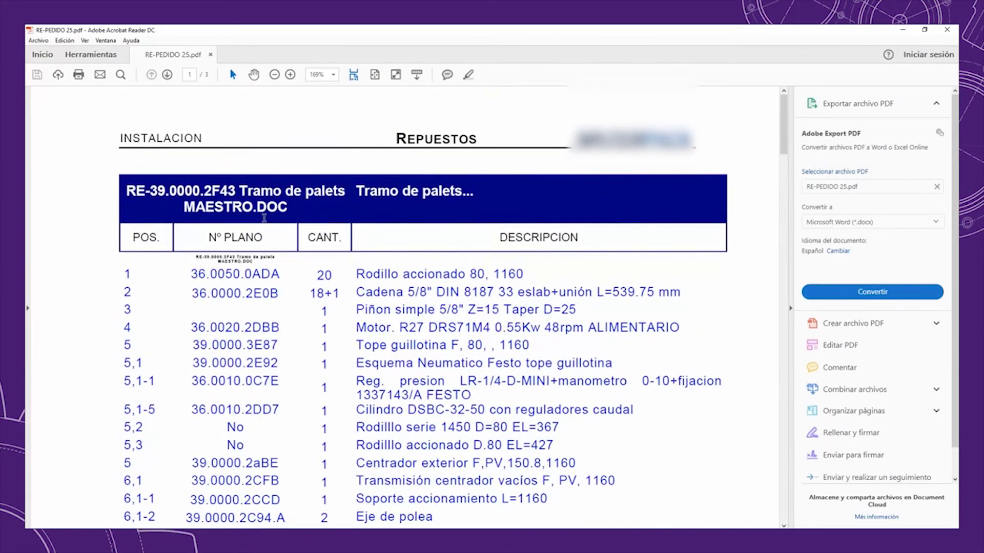
click(703, 500)
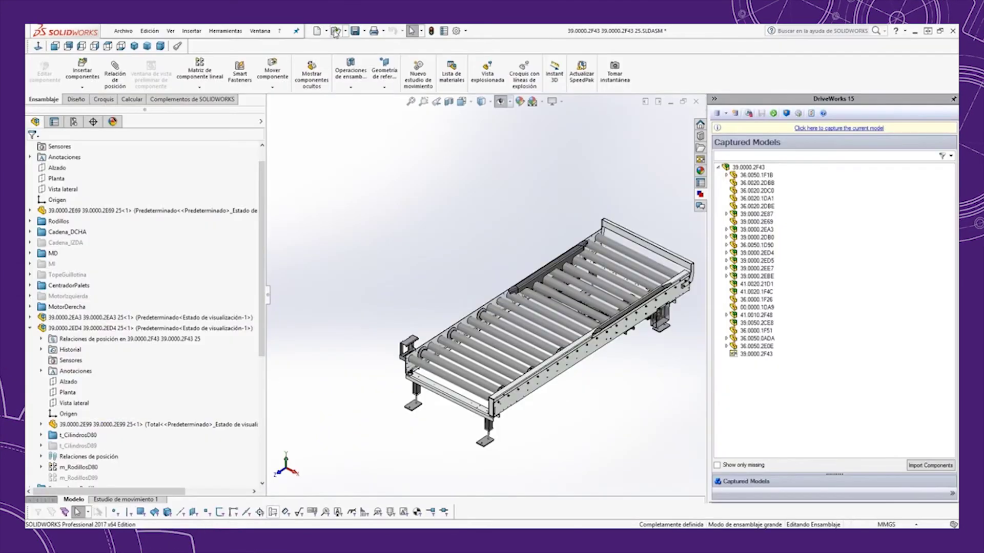
Open drawing 39.0000.2E9A 25.SLDDRW from Pedido 25, showing assemblies and drawings in the list
click(335, 31)
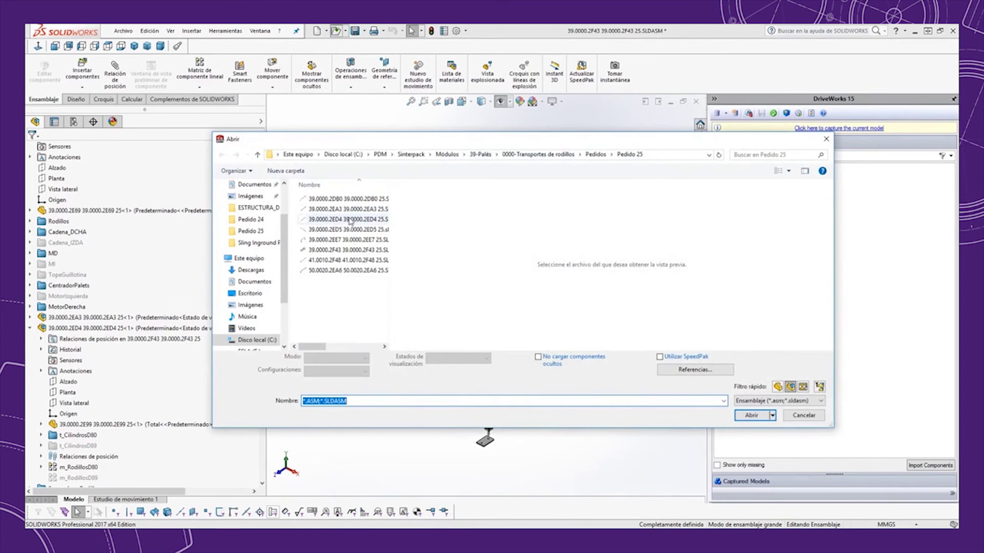
click(350, 220)
click(802, 387)
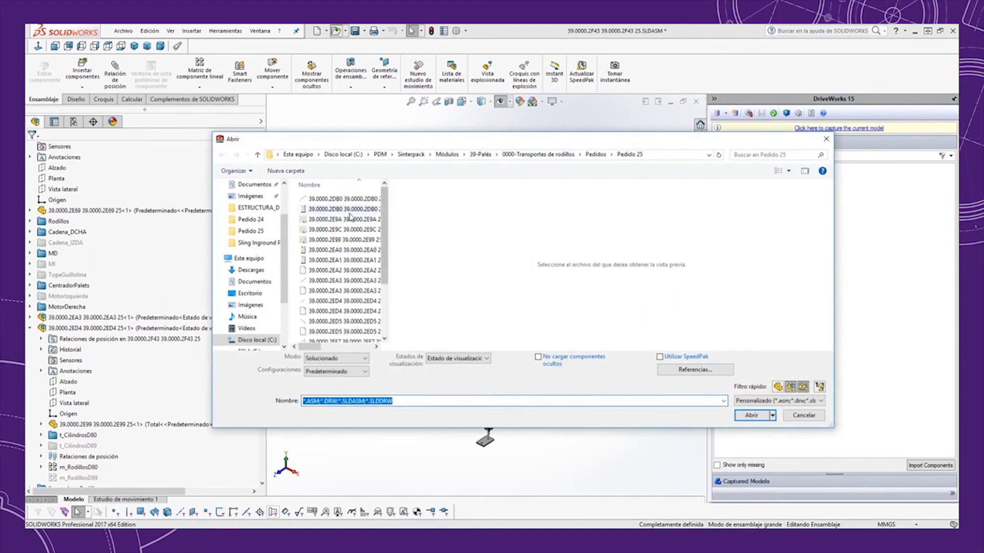
click(342, 211)
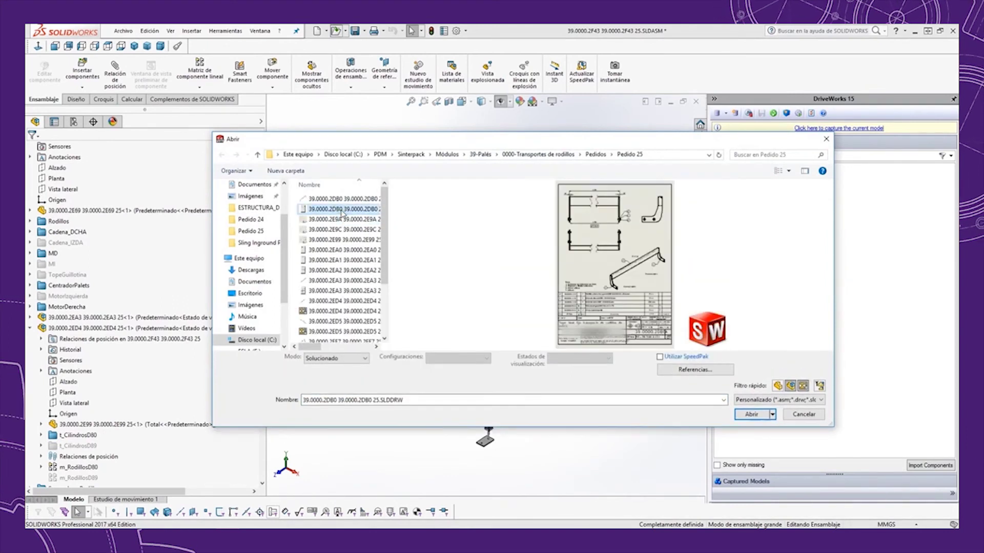
click(337, 221)
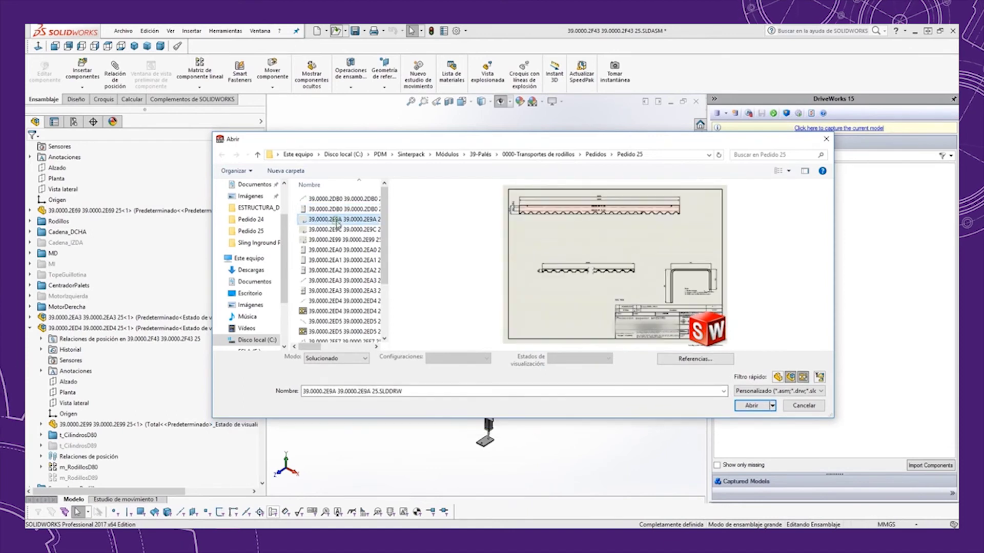
double_click(337, 220)
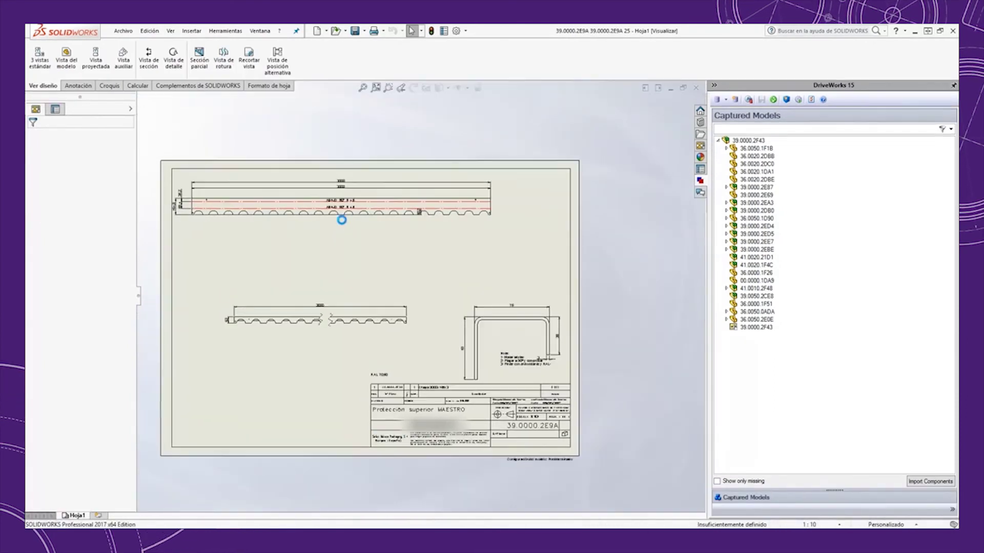
Zoom into the 2E9A title block to check it, then zoom back out
scroll(371, 373, down, 2)
scroll(359, 354, down, 2)
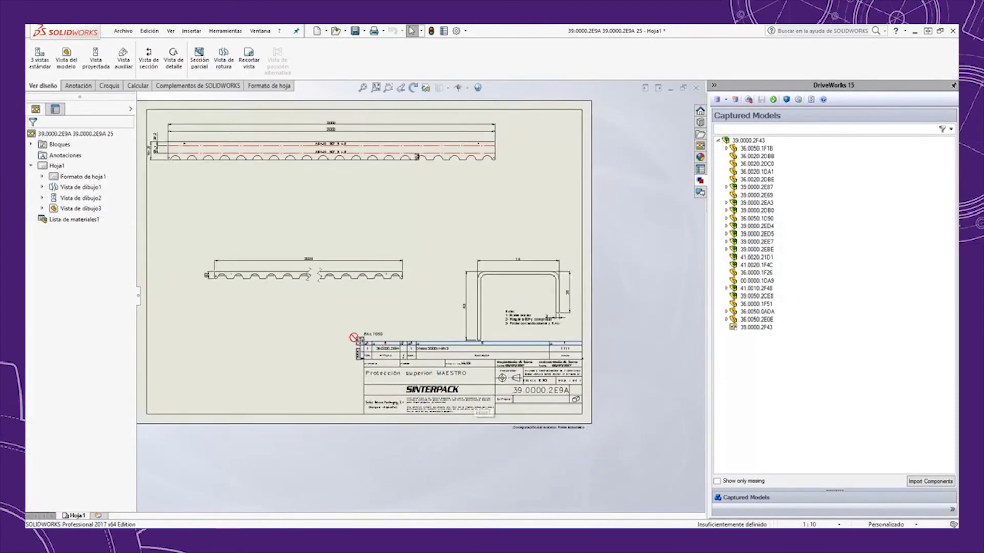
scroll(352, 338, down, 3)
scroll(379, 328, up, 3)
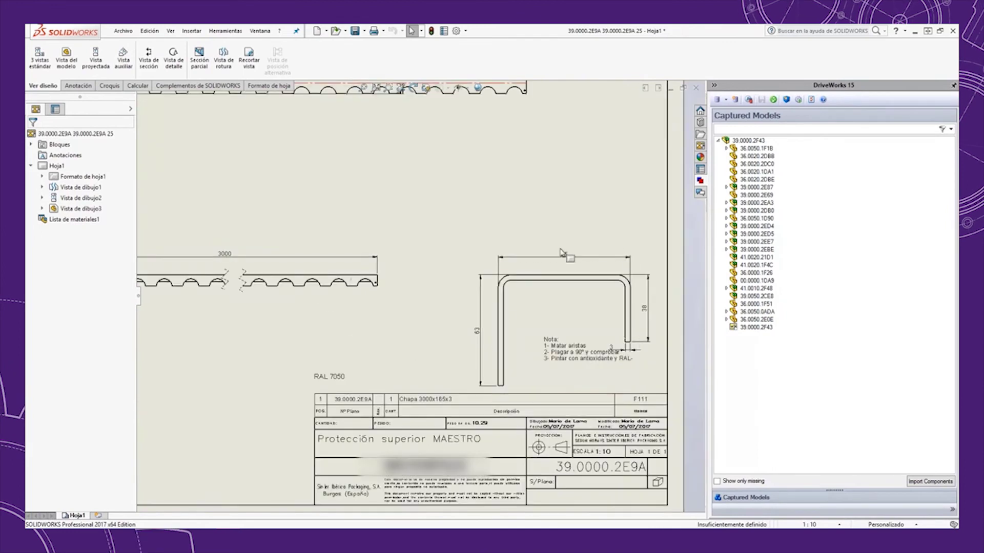
scroll(410, 308, up, 3)
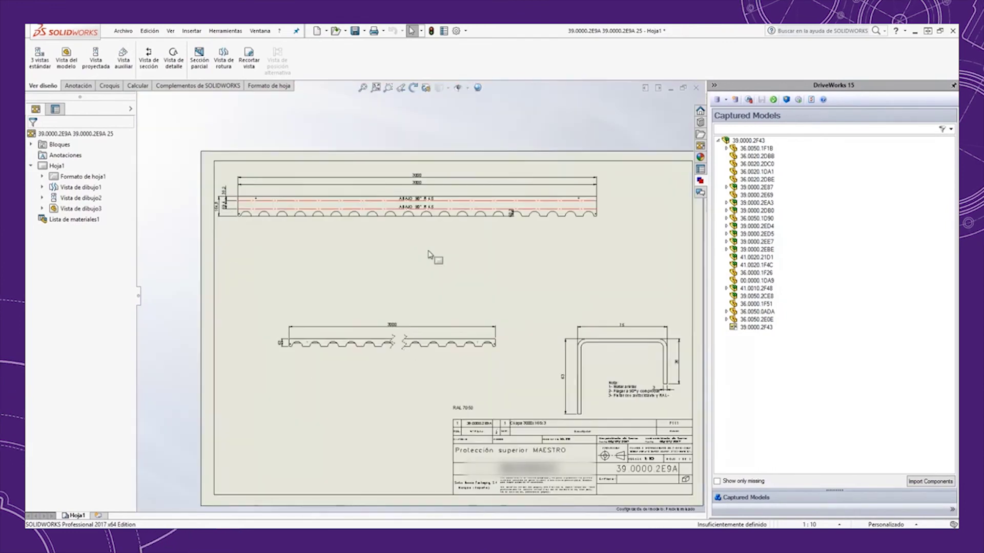
Open drawing 39.0000.2EA1 25.SLDDRW, then browse Pedido 25 again, previewing 50.0020.2EA5
click(334, 31)
click(338, 249)
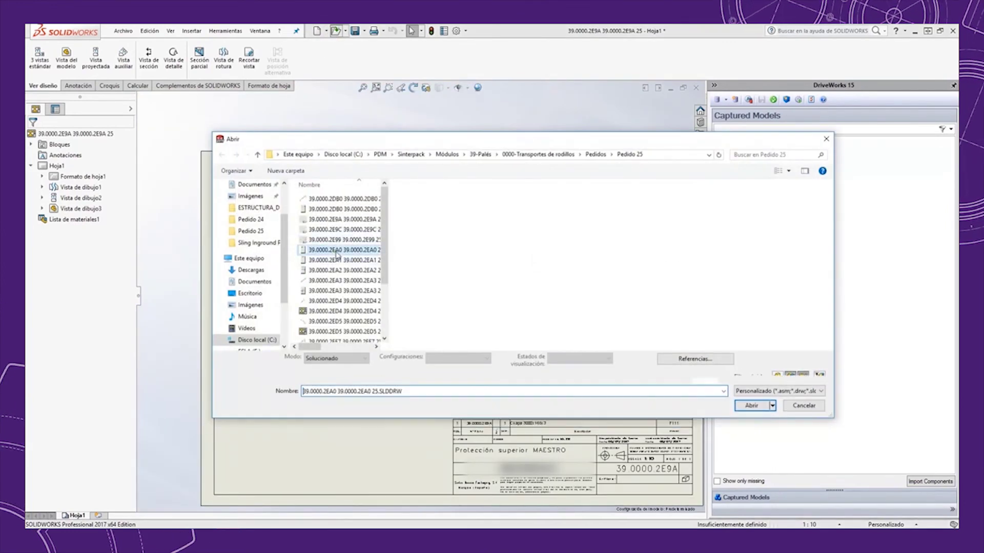
click(339, 261)
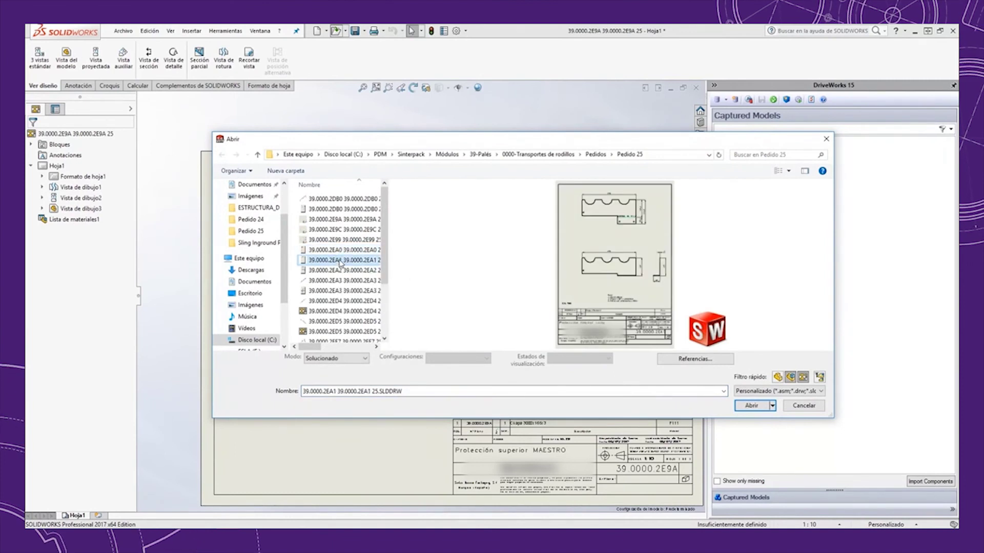
double_click(339, 261)
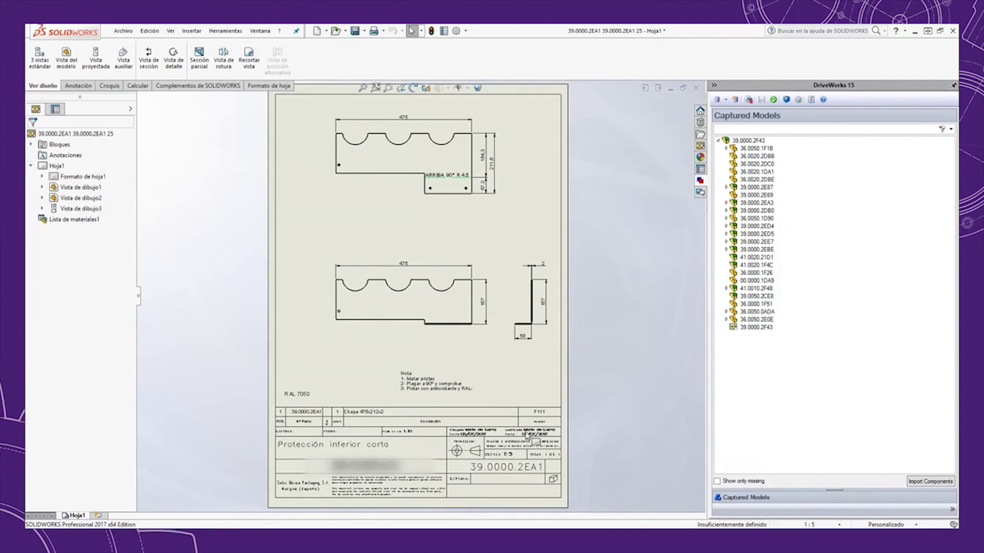
click(335, 31)
click(344, 316)
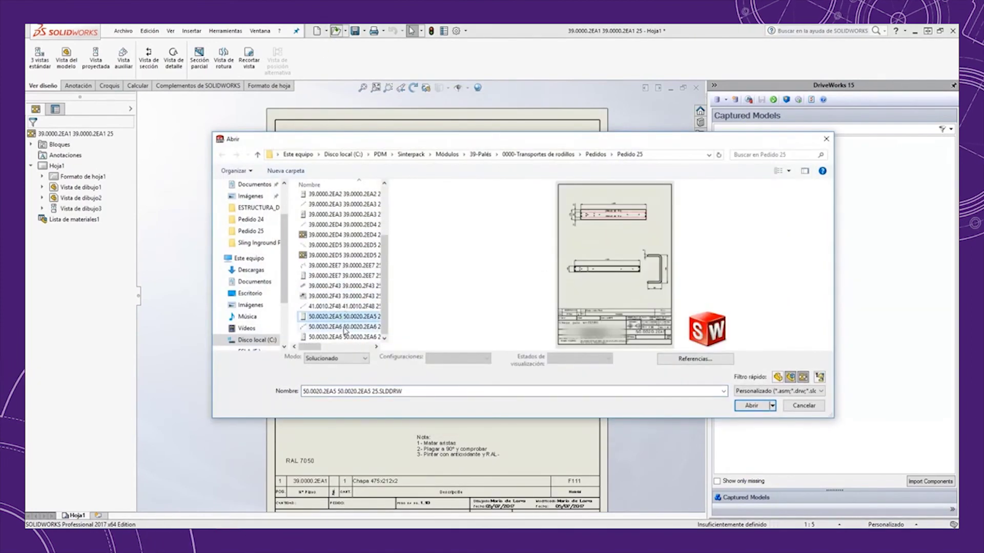
Preview assembly 50.0020.2EA6, filter to drawings only, and preview 2F43, 2ED4 and 2ED5
click(344, 336)
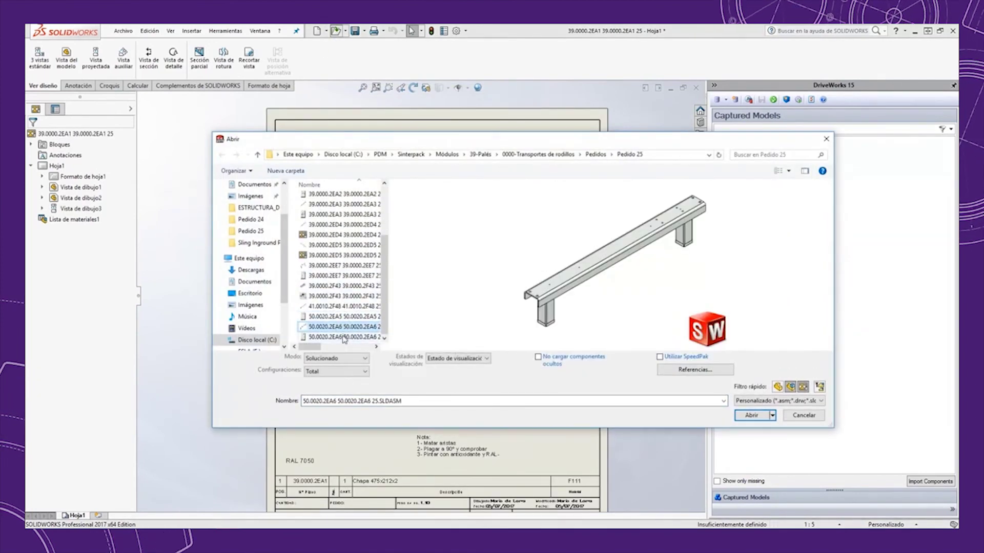
click(802, 385)
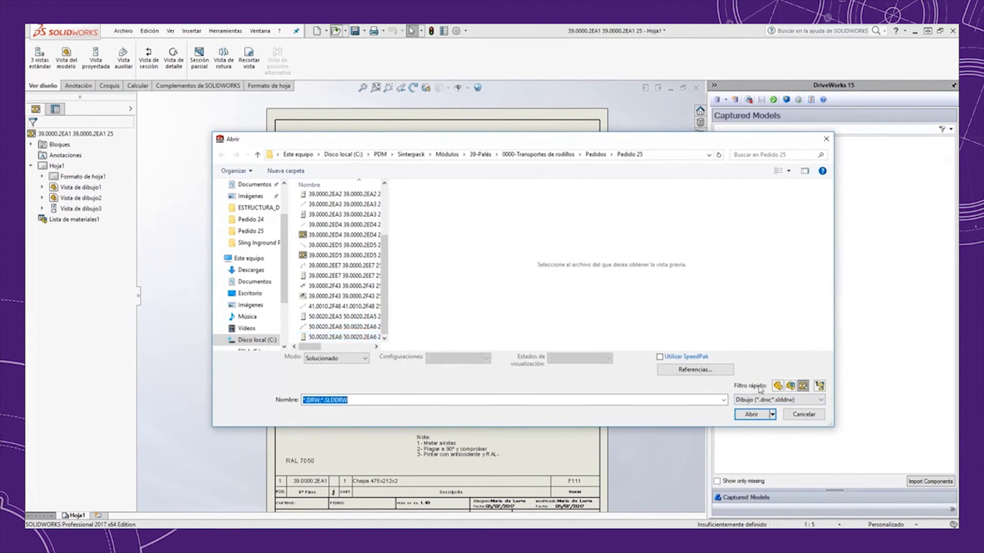
click(336, 311)
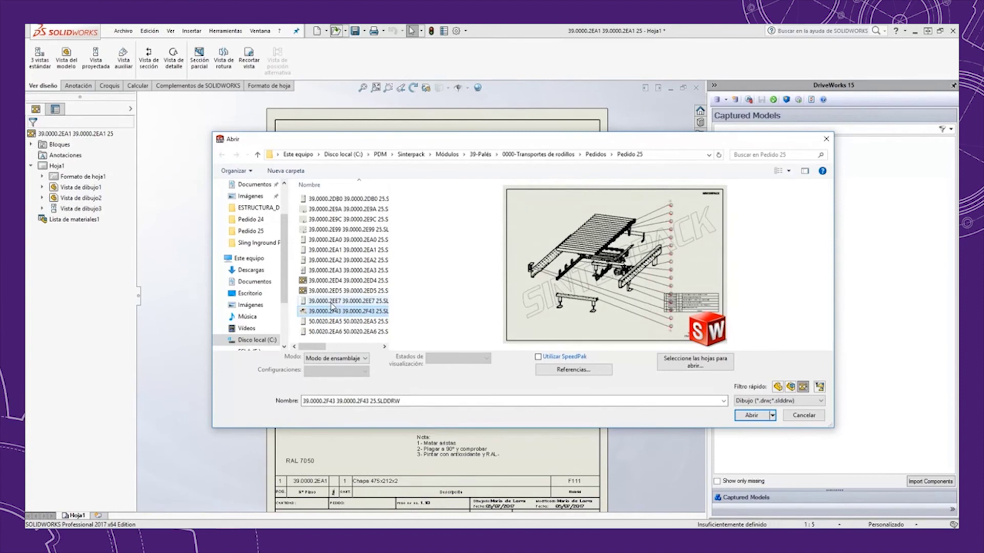
click(336, 281)
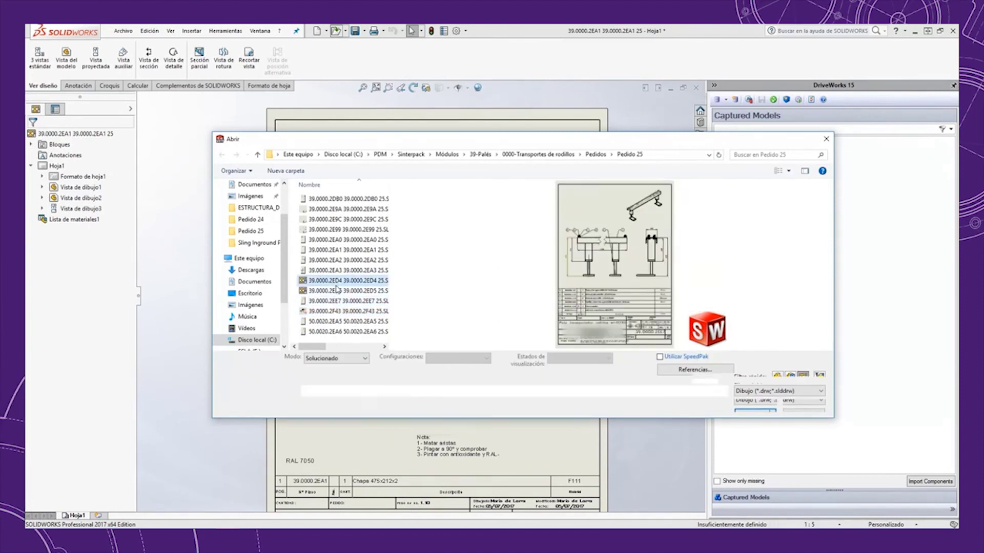
click(336, 290)
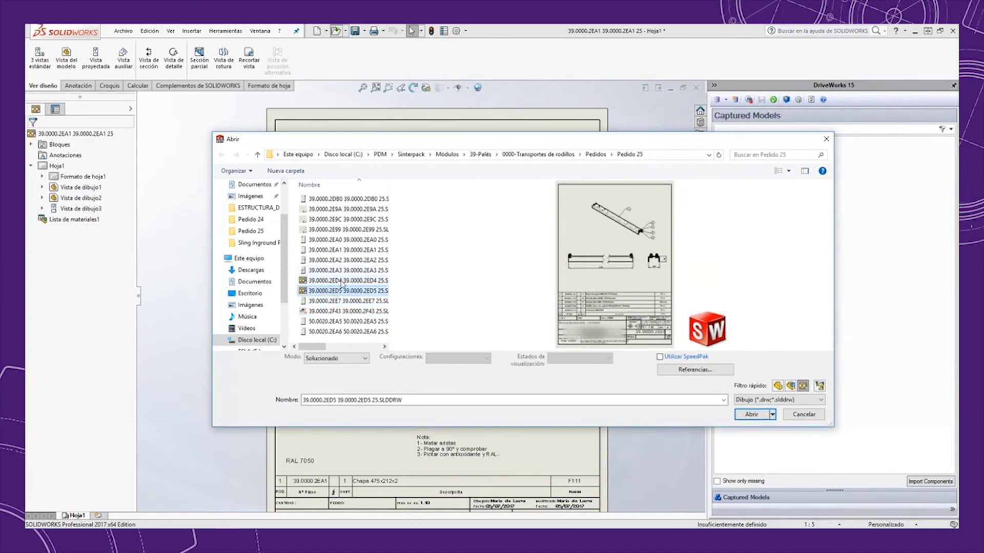
Preview the 39.0000.2EA1, 2E9C and 2DB0 drawings
click(342, 250)
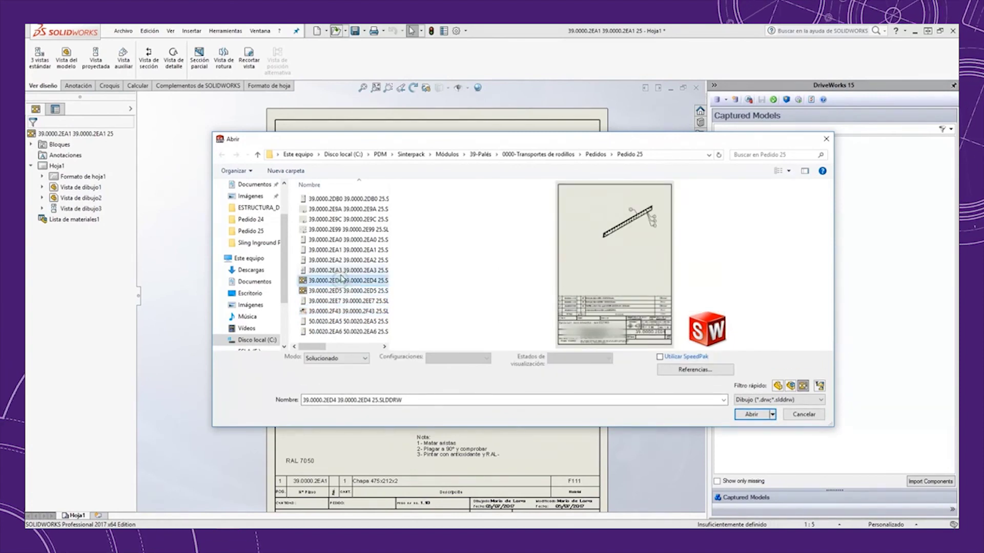
click(340, 240)
click(340, 219)
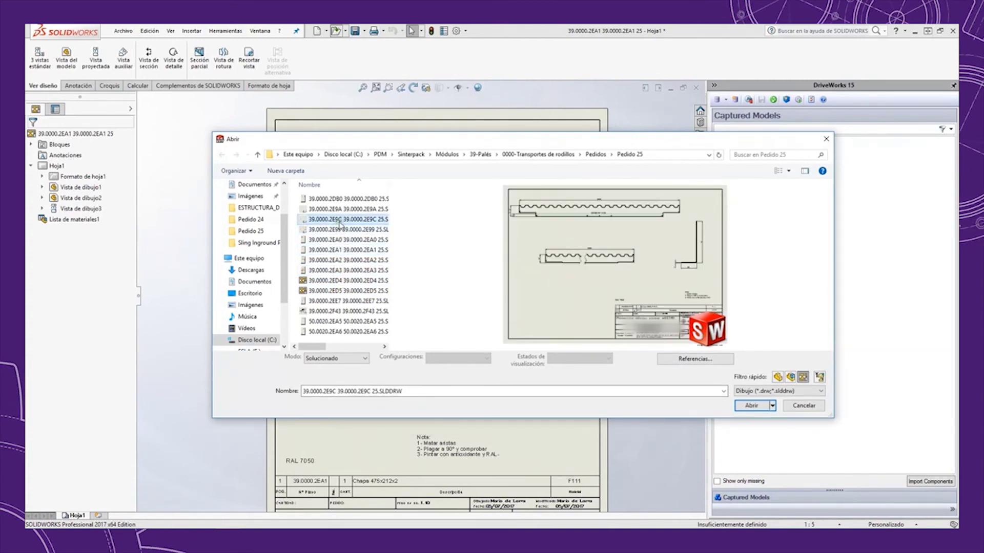
click(338, 199)
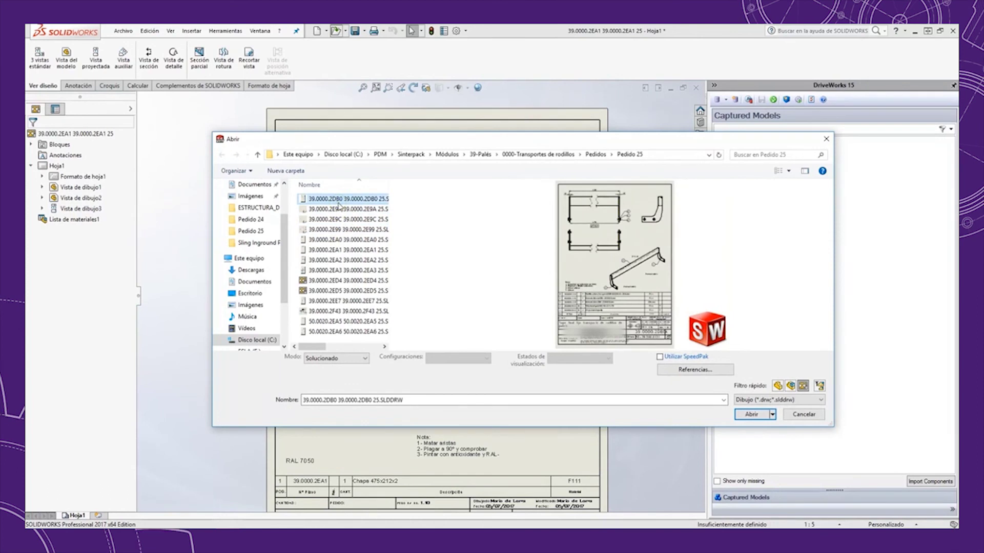